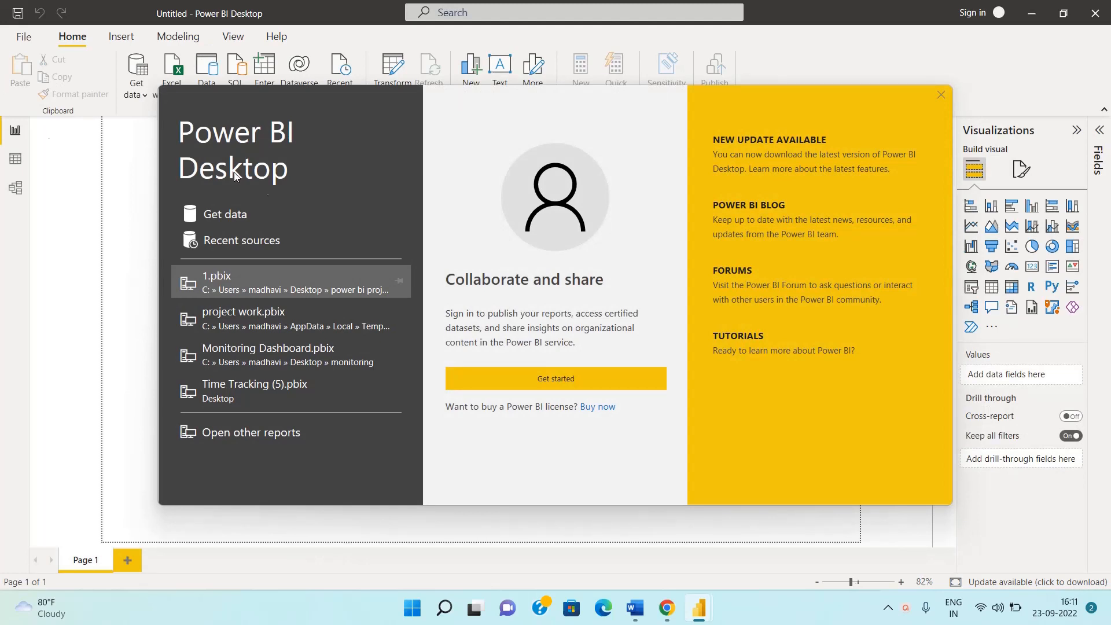
Open the recent report 1.pbix and delete the PercentOfStandardCost and RevenueDiscount chart from Page 1
click(261, 279)
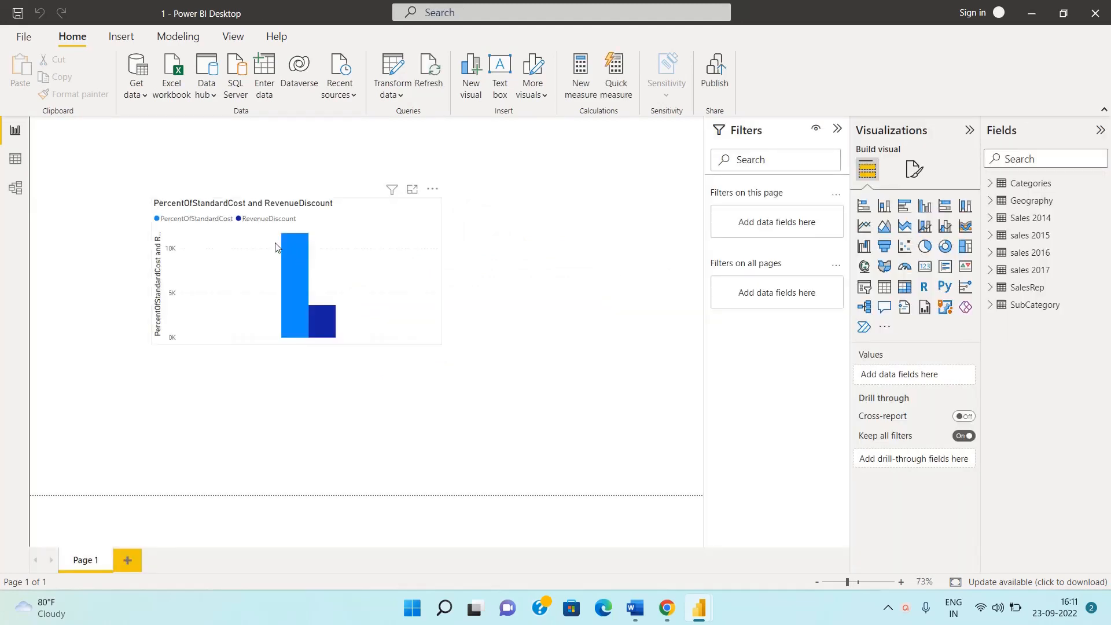
click(354, 255)
key(Delete)
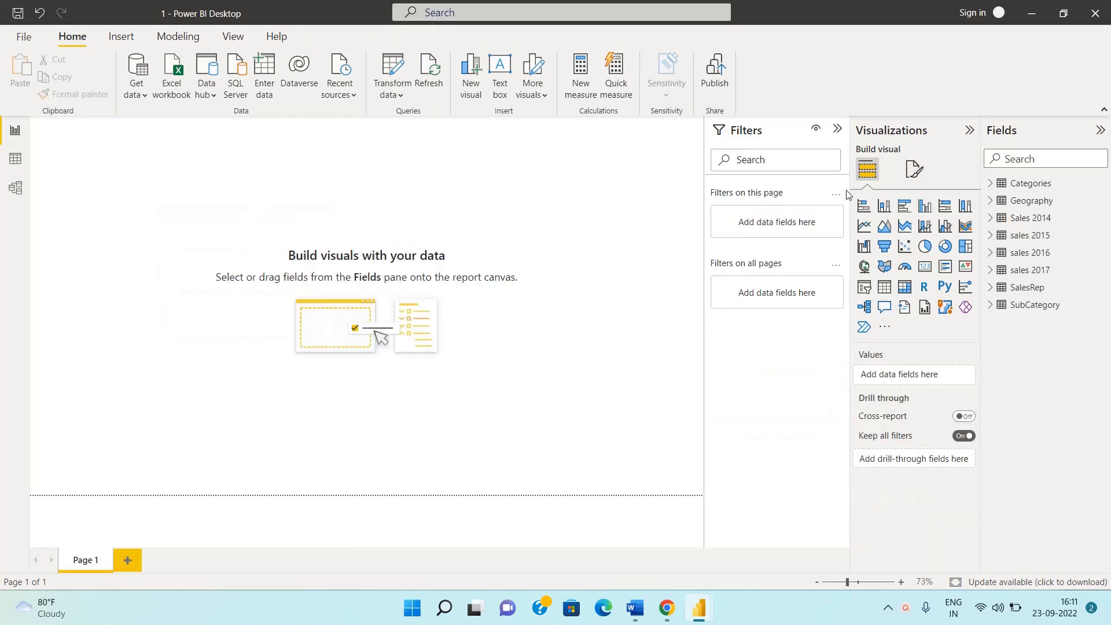
Widen the Visualizations pane so more visual types fit in each row
drag(849, 188, 929, 334)
drag(850, 188, 776, 322)
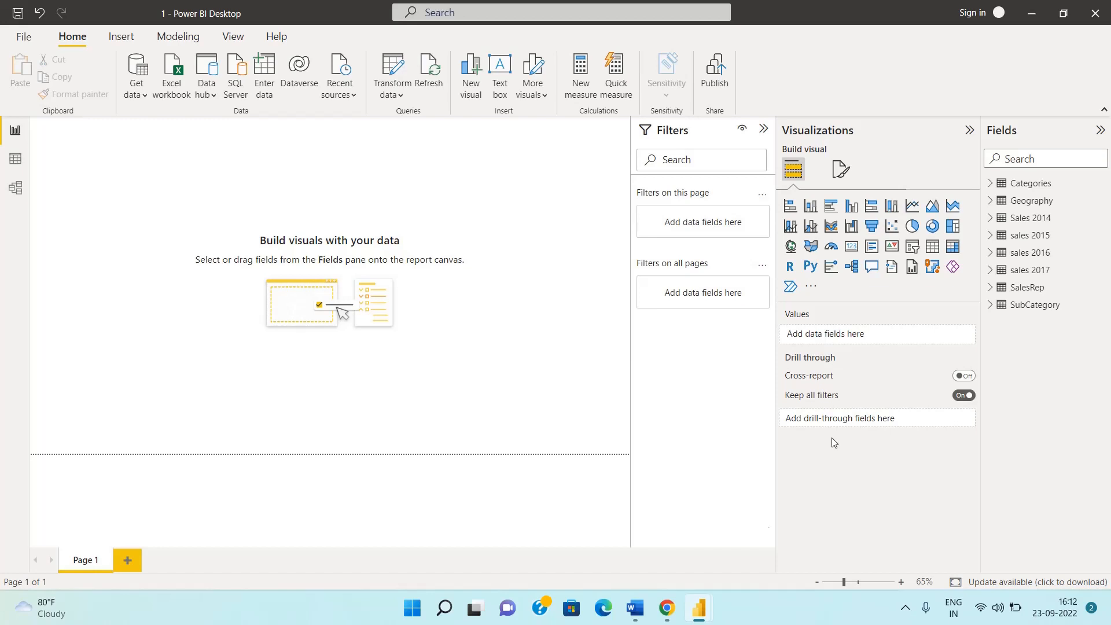
Switch to Teams in Chrome, open 4_Visualization Components.pptx from the MULPOWERBI Manuscript folder, and view its first two slides
click(667, 615)
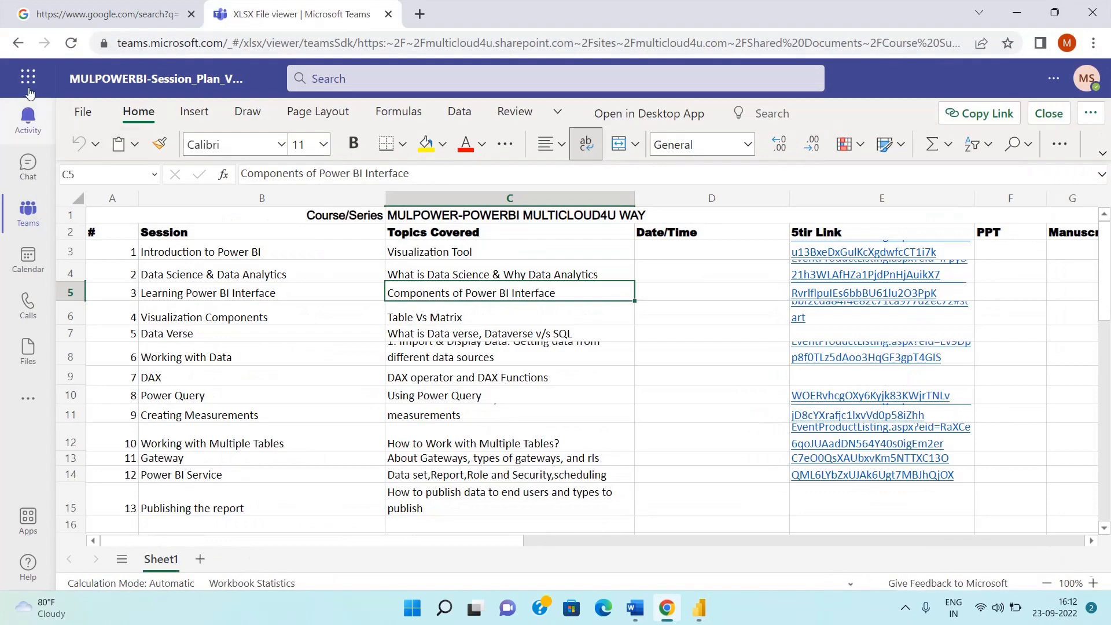
click(18, 44)
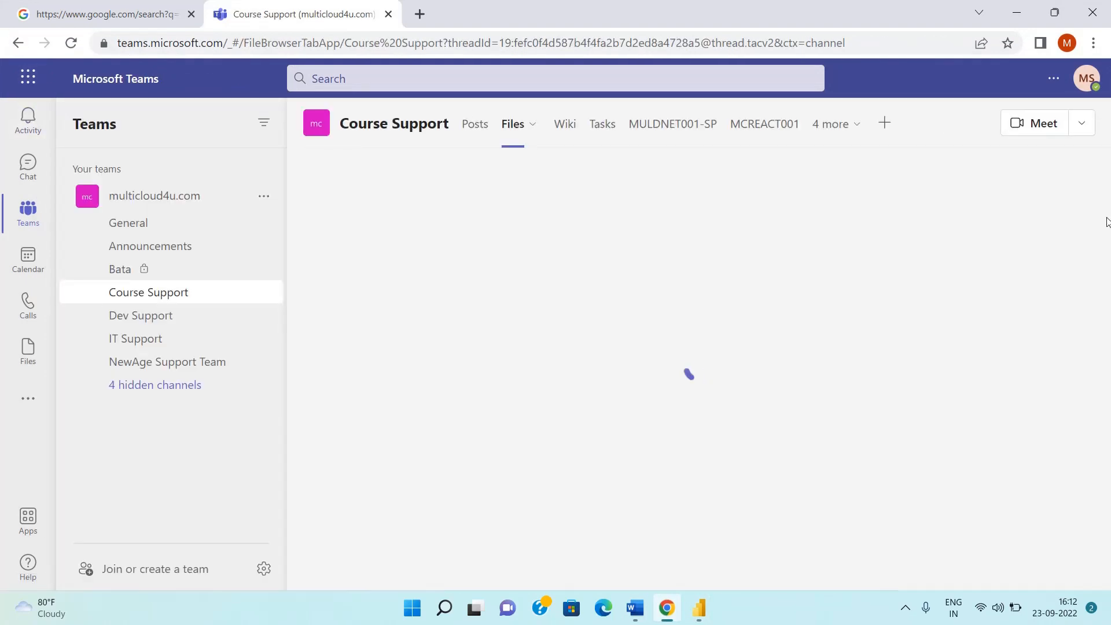
drag(1107, 234, 1106, 355)
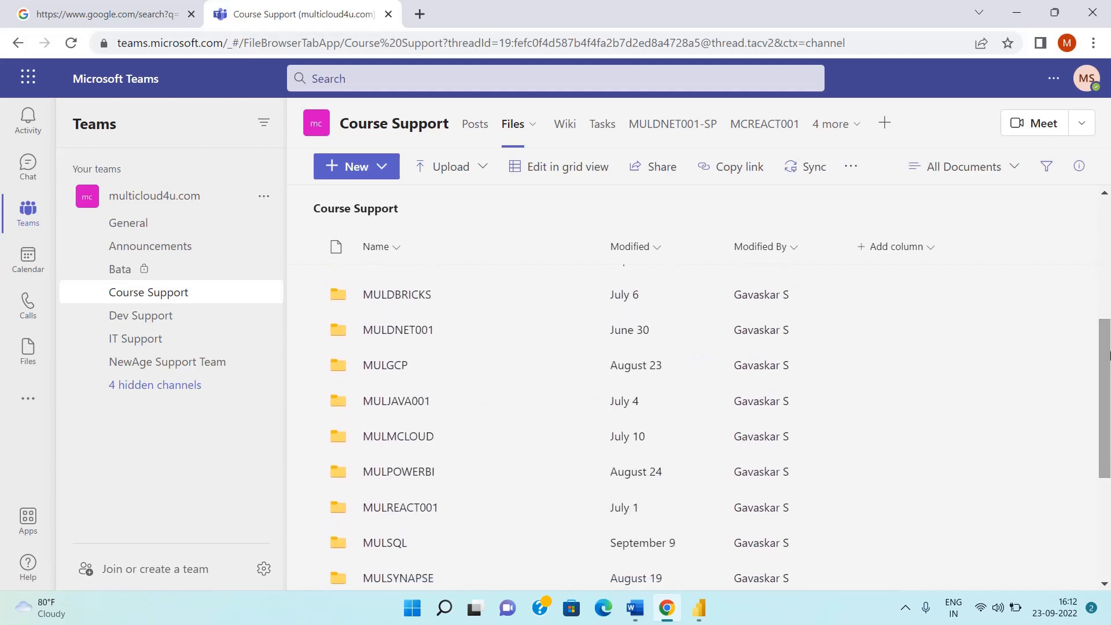
click(398, 473)
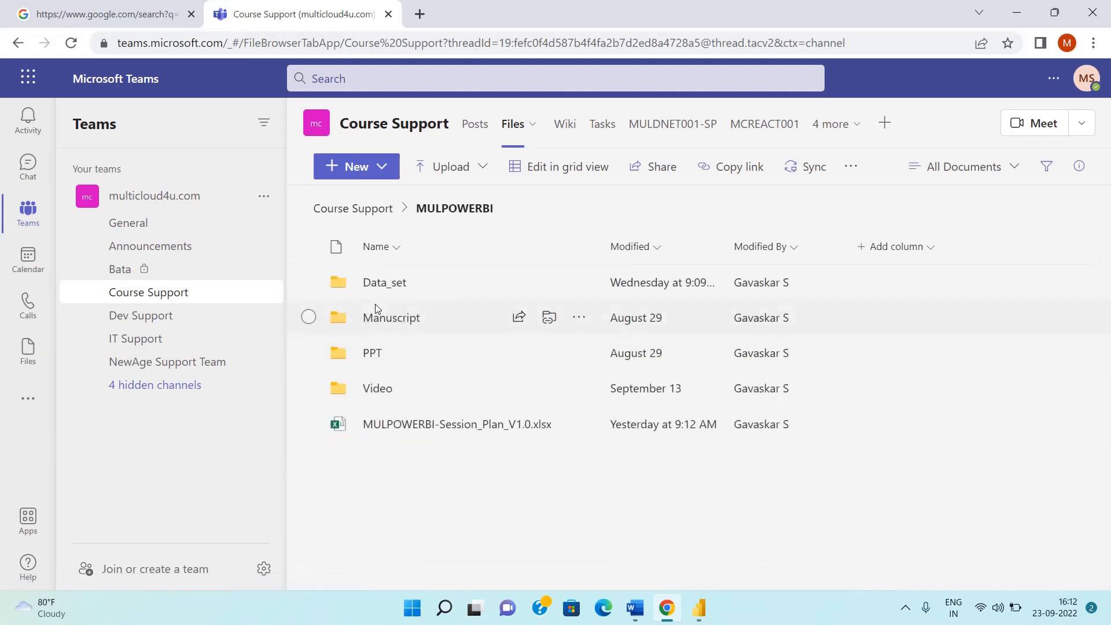
click(382, 320)
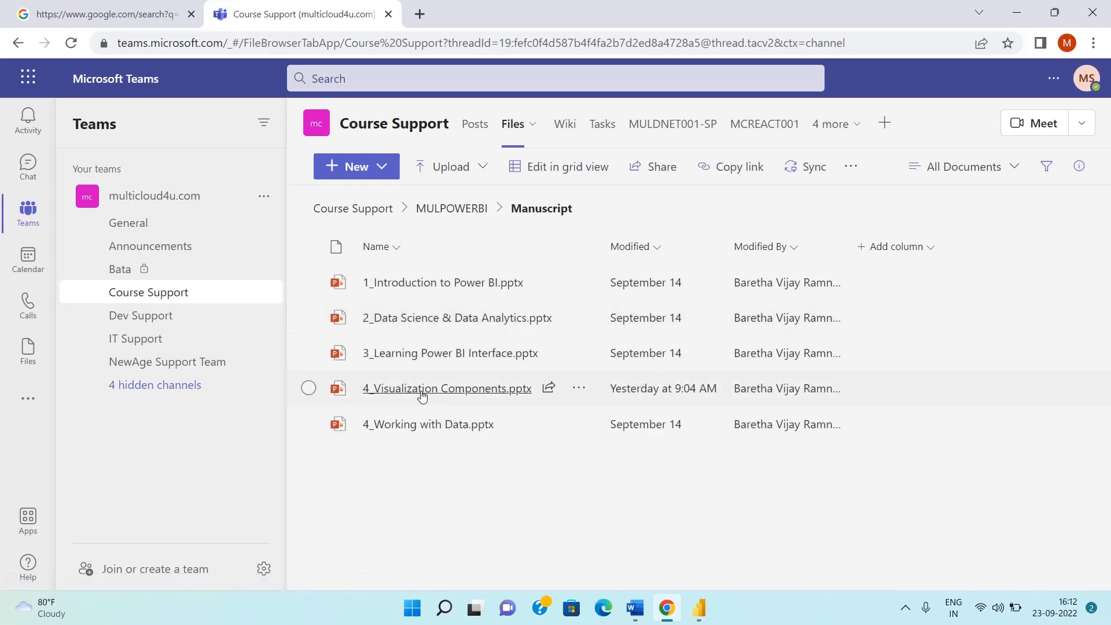
click(422, 389)
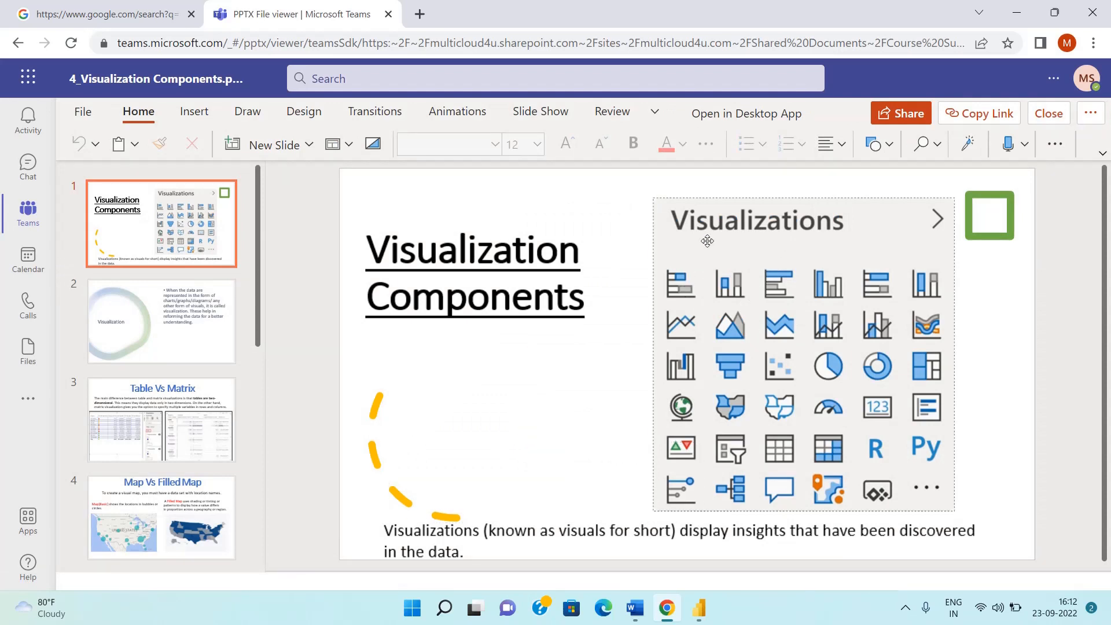
click(674, 231)
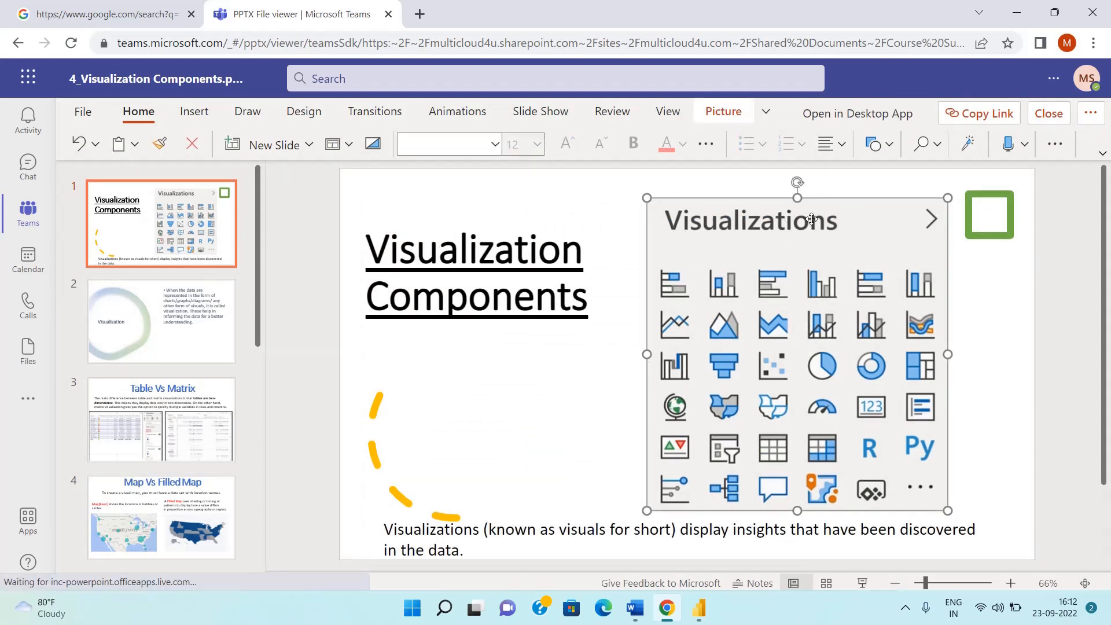
click(185, 325)
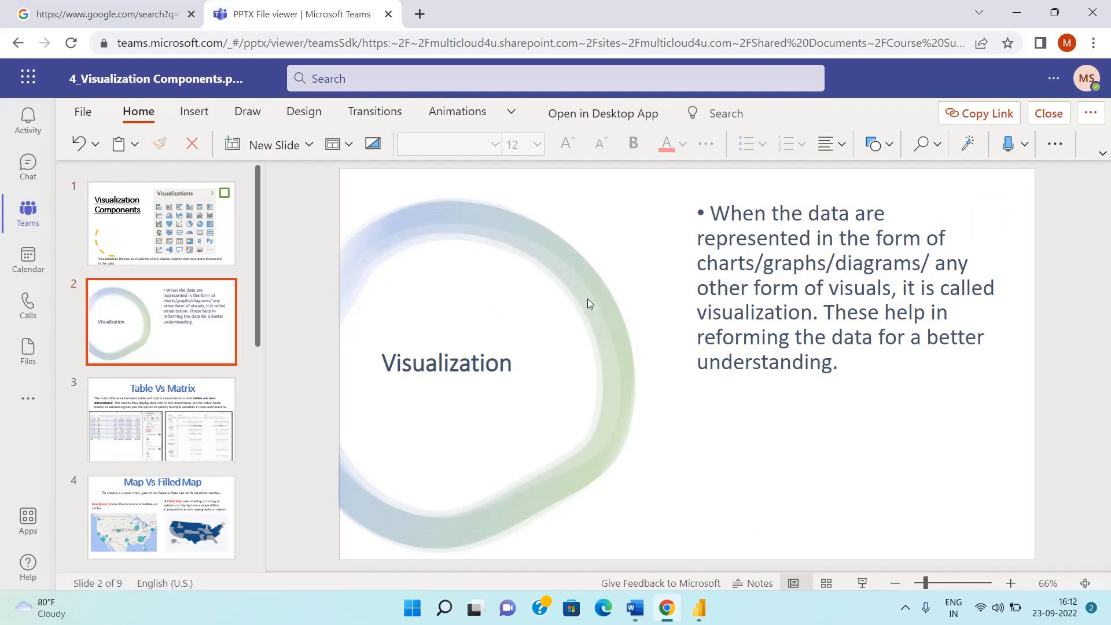
Switch back to the Power BI Desktop report, widen the Fields pane and narrow the Visualizations pane
mouse_move(700, 616)
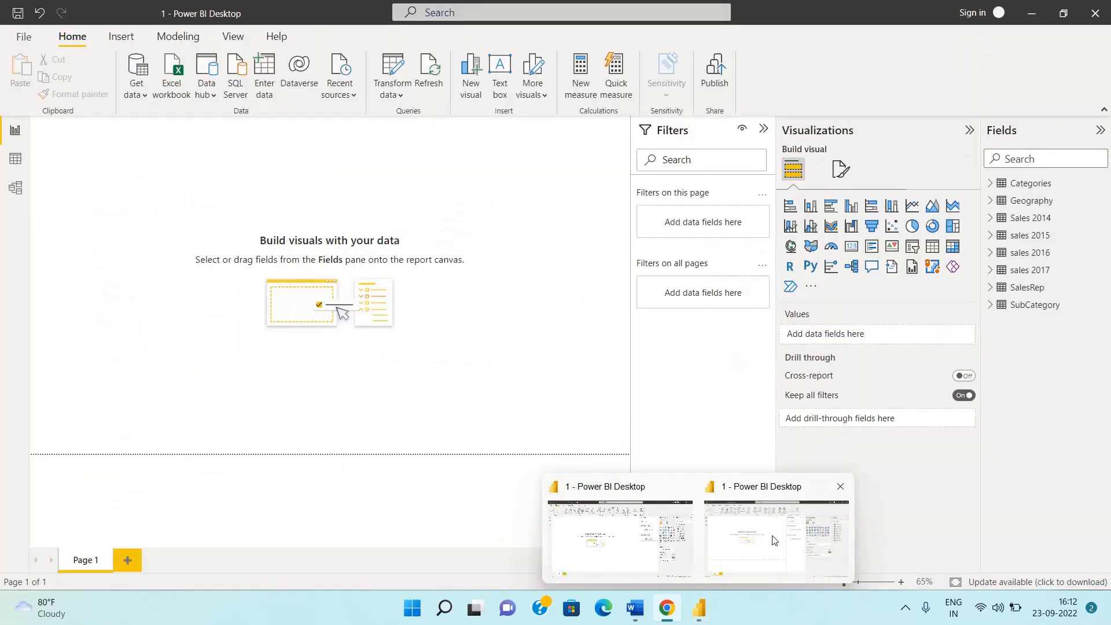
click(774, 539)
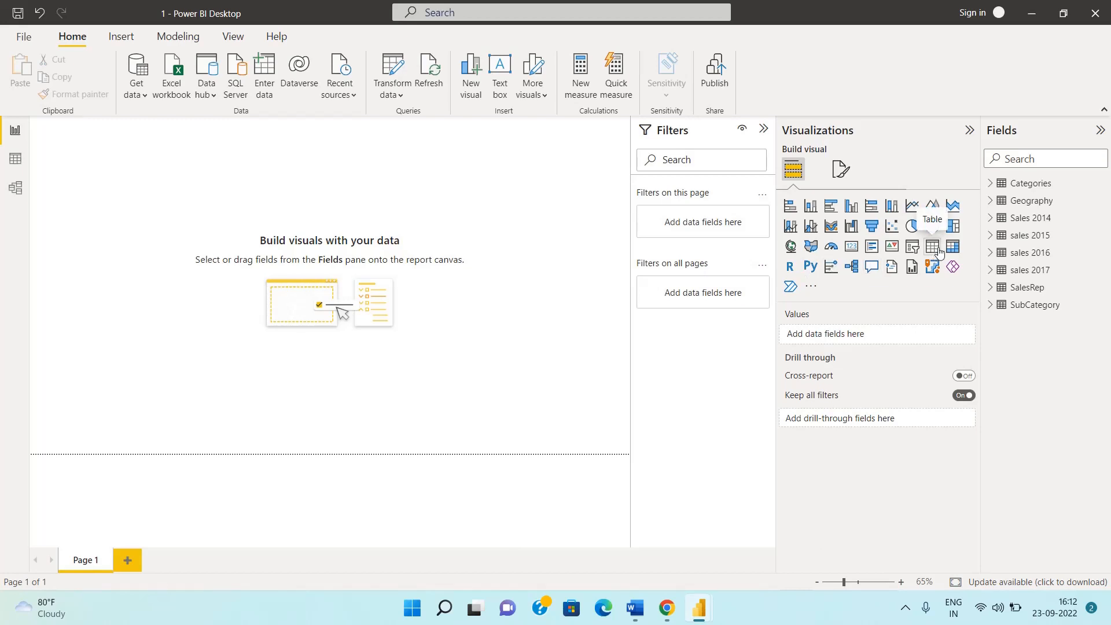
drag(983, 255, 918, 264)
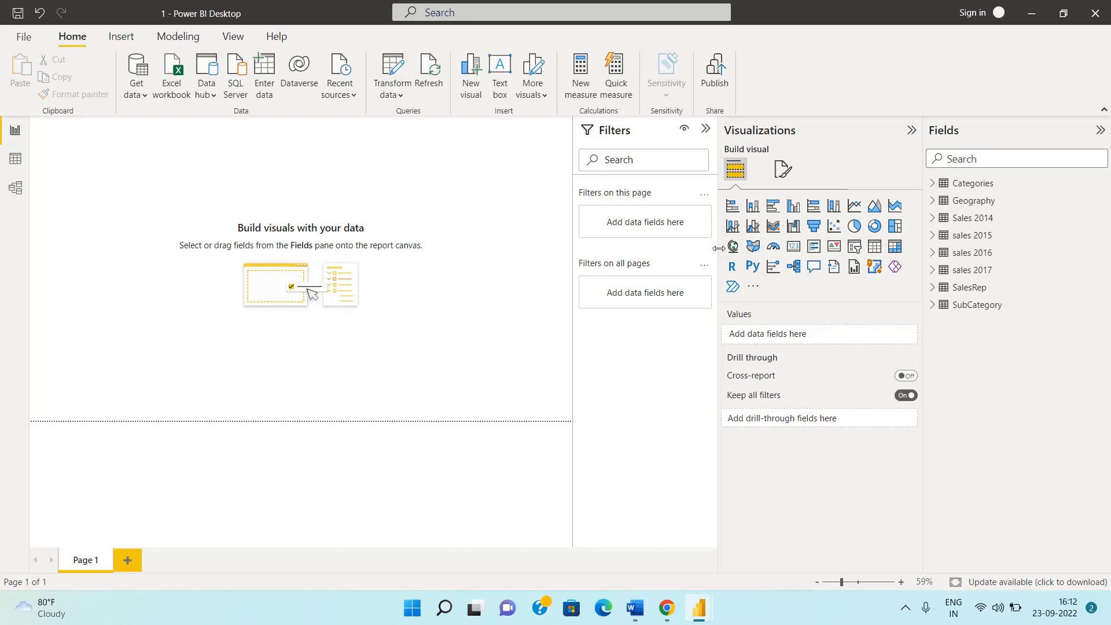
drag(718, 248, 775, 271)
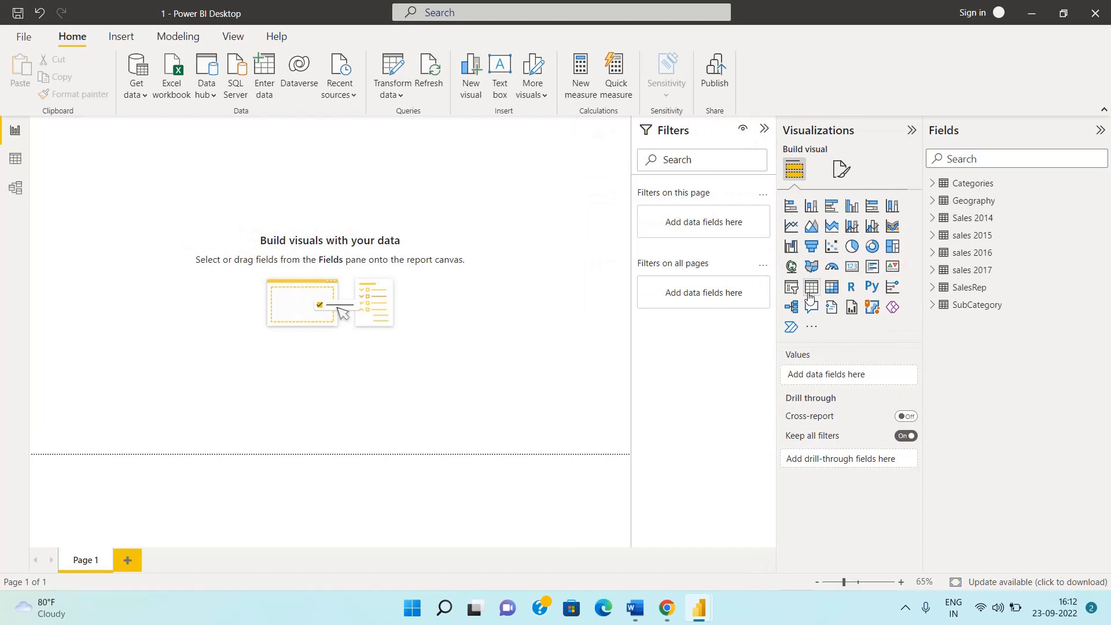
Add an empty table visual to Page 1 and move it away from the page corner
click(810, 294)
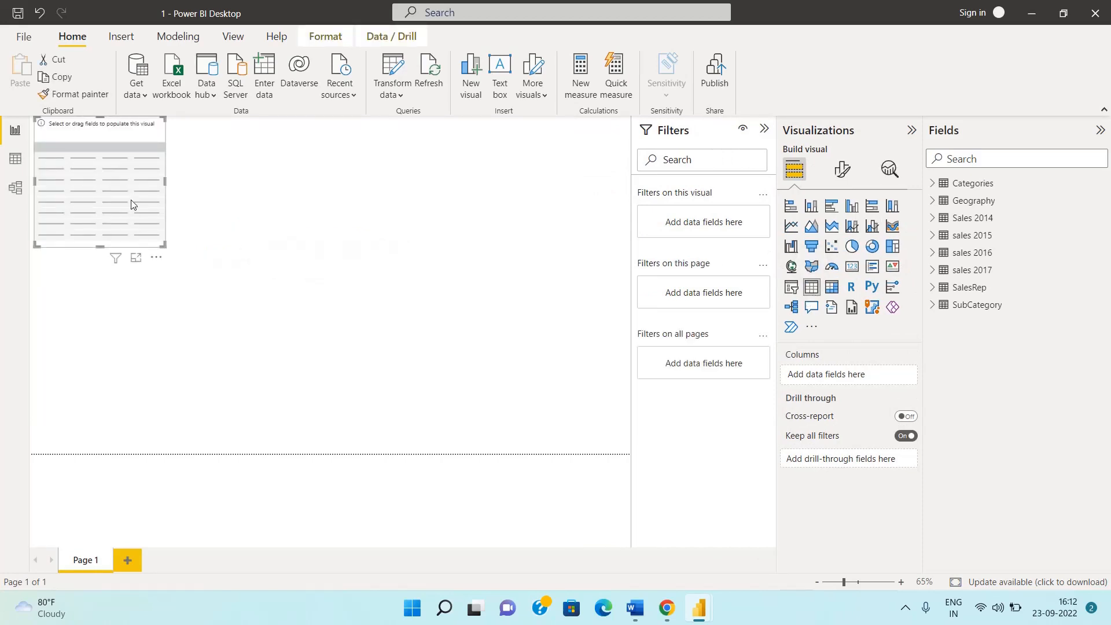
drag(131, 203, 230, 229)
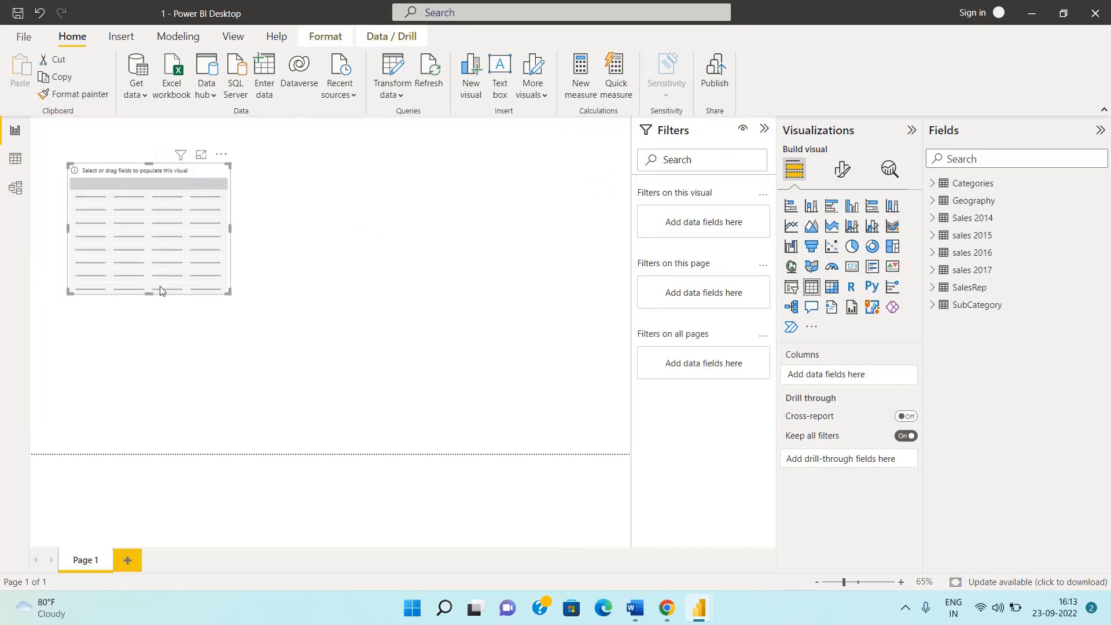
Convert the empty visual to a matrix and back to a table, repositioning it on the page
click(832, 288)
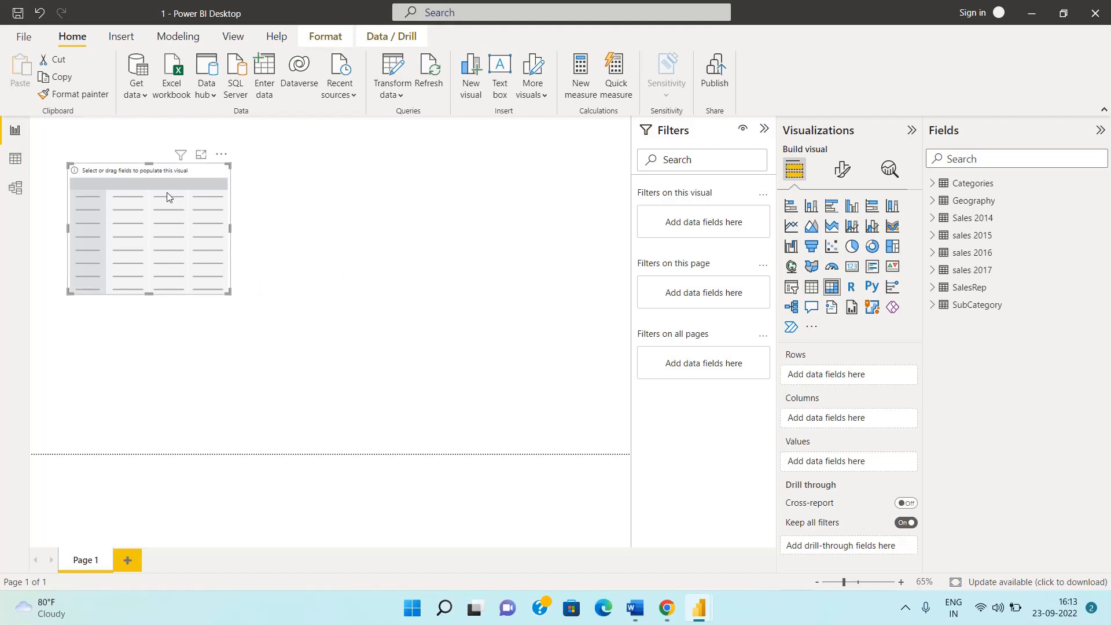
drag(136, 171, 89, 178)
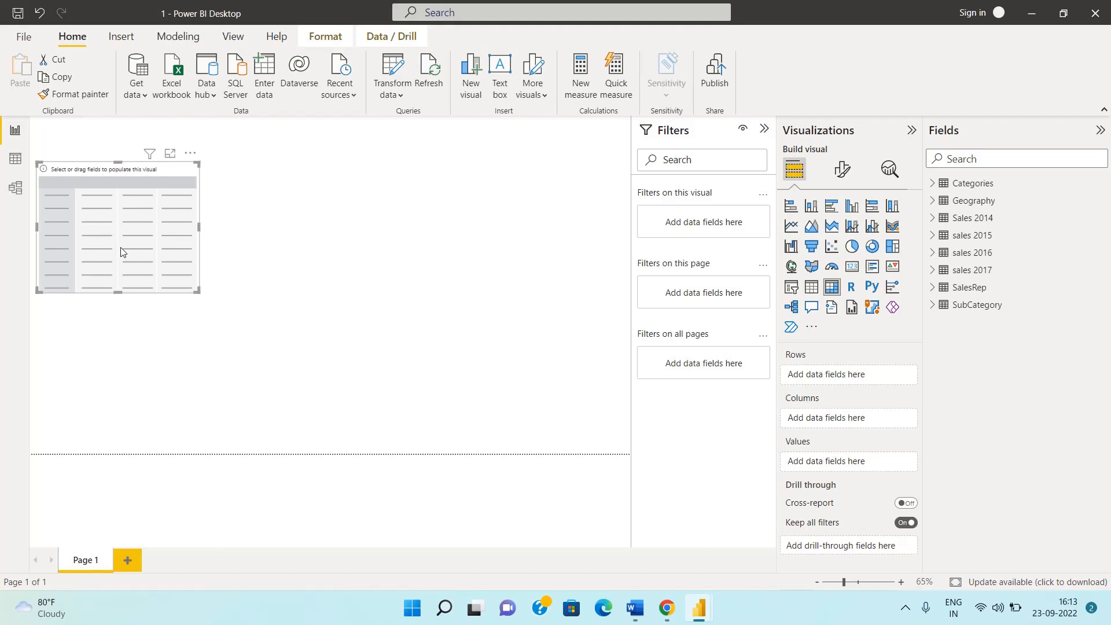
click(810, 292)
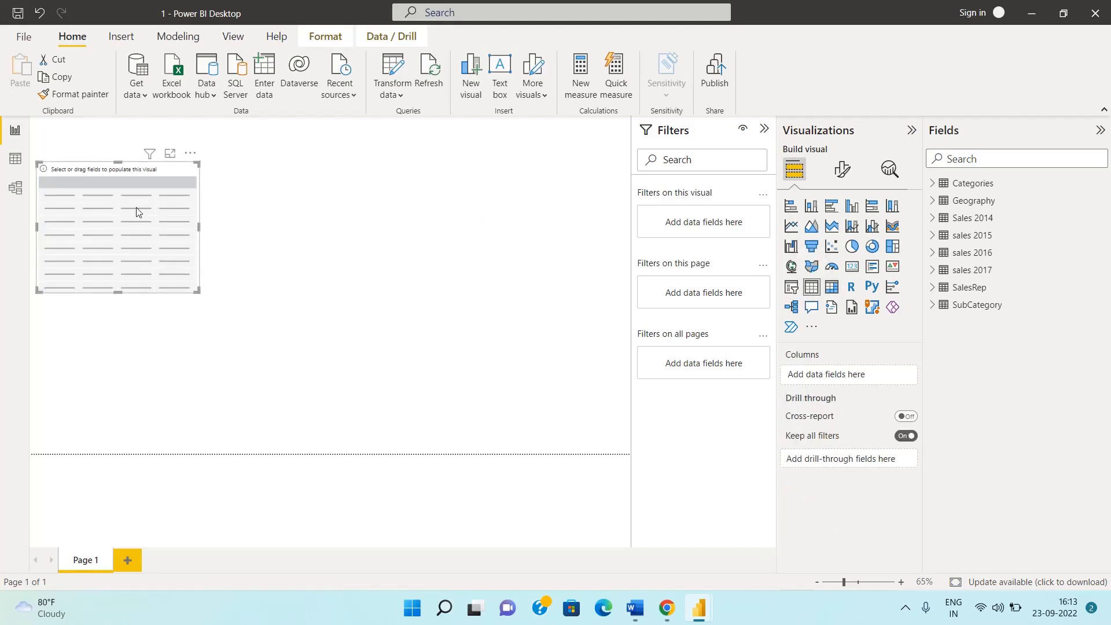
drag(137, 212, 245, 236)
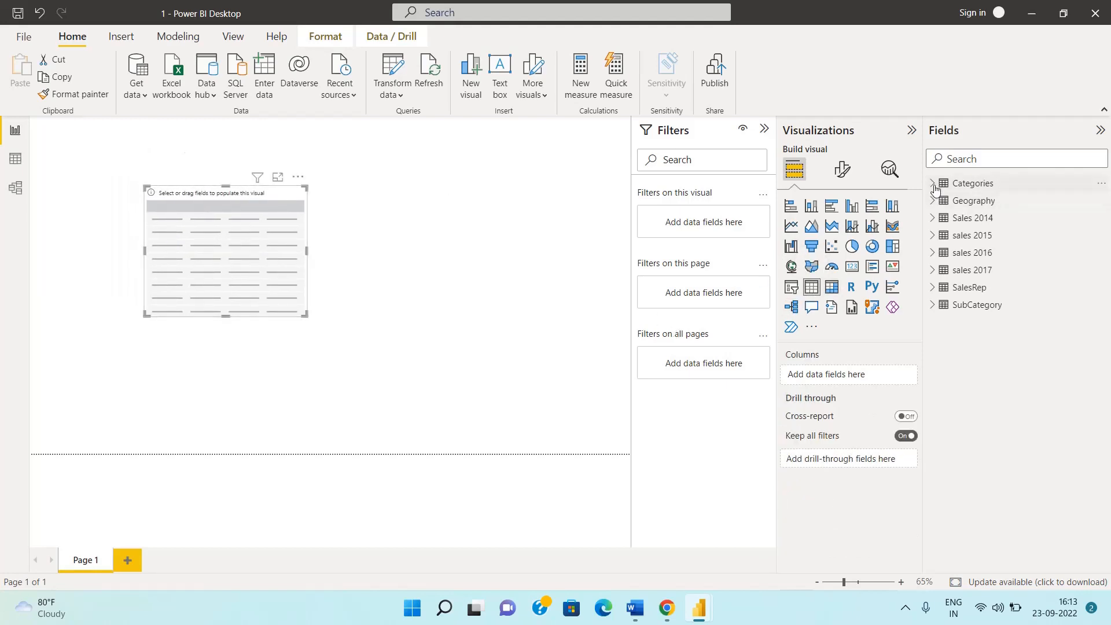
Populate the table visual with Column1, Column3 and Column2 from the Geography table
click(934, 210)
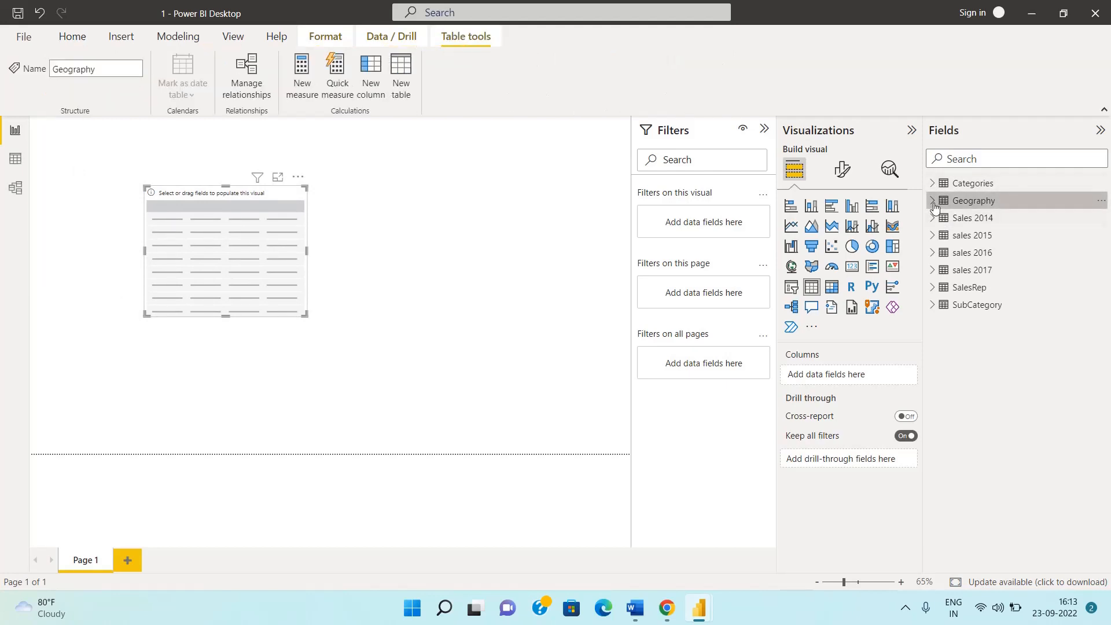
click(933, 202)
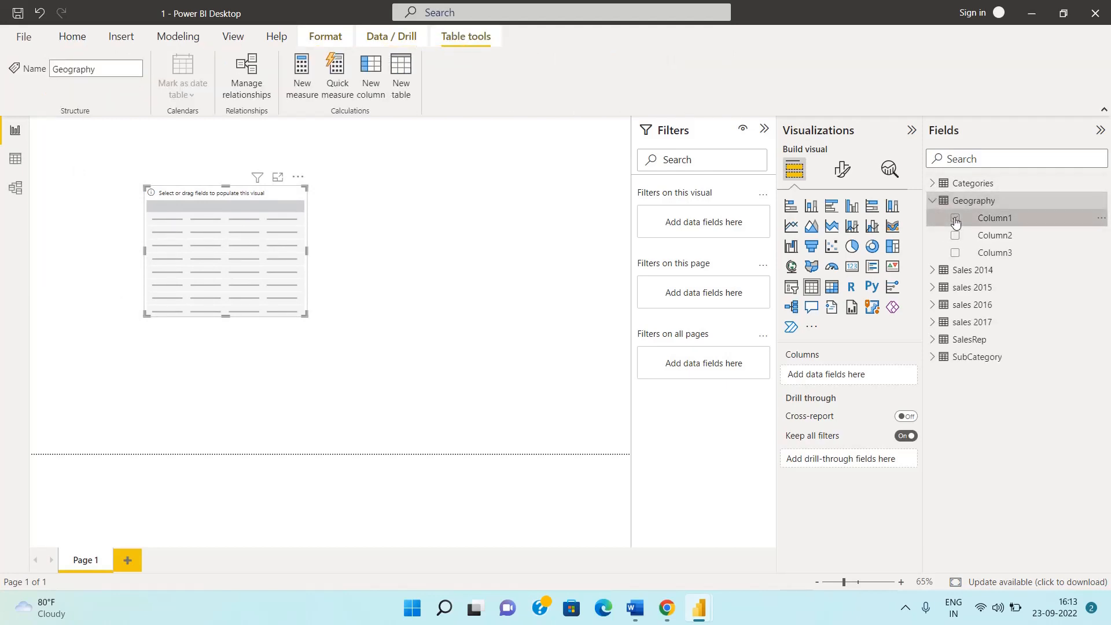
click(955, 219)
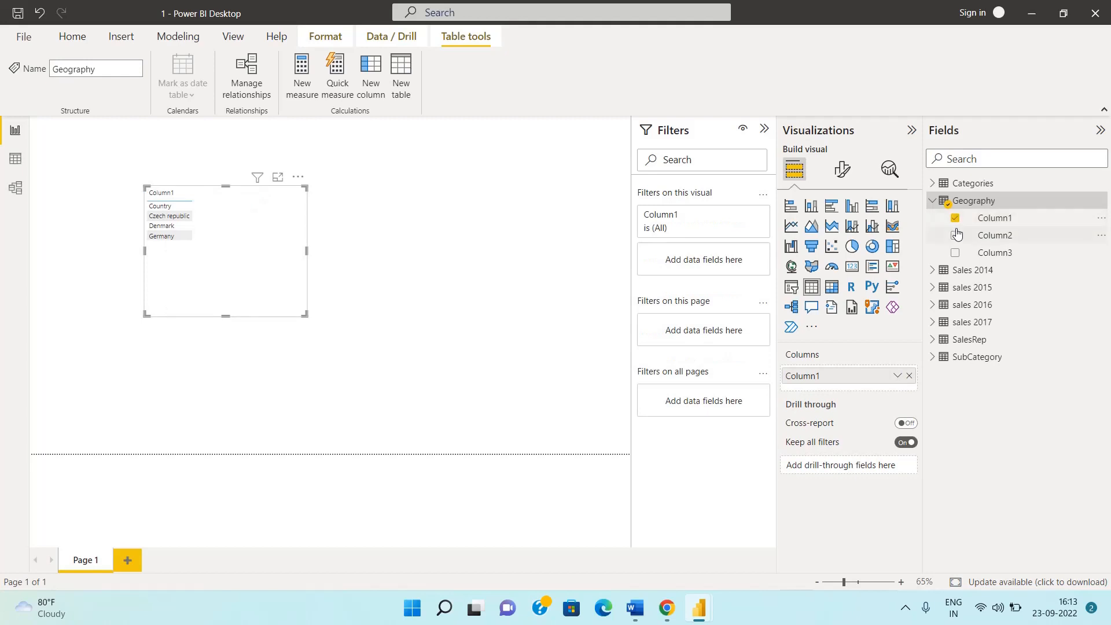
click(956, 239)
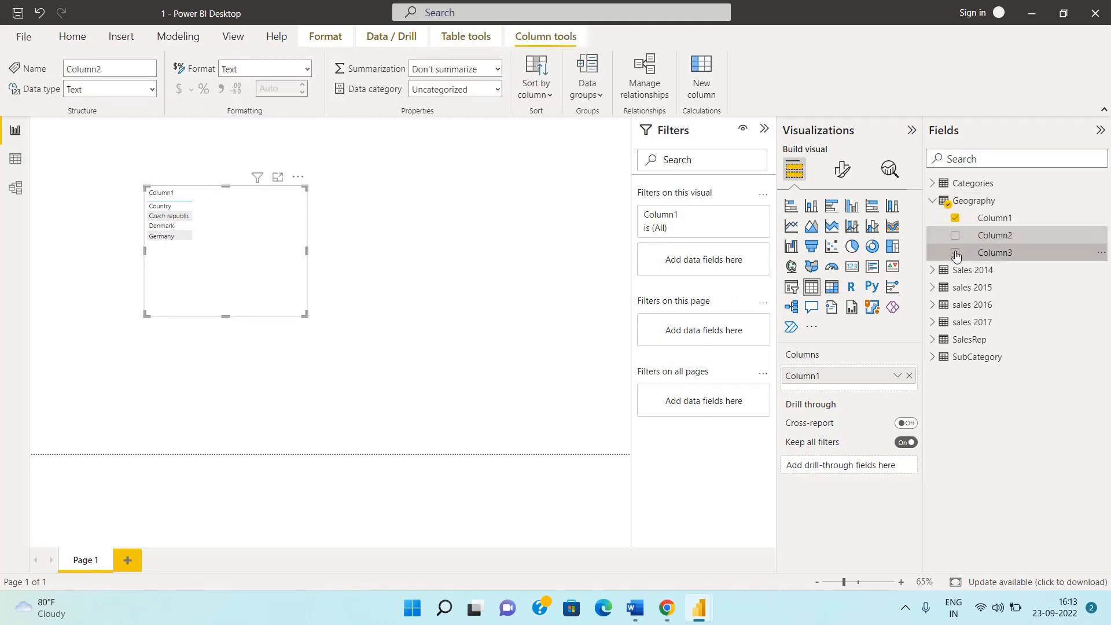
click(955, 252)
click(955, 236)
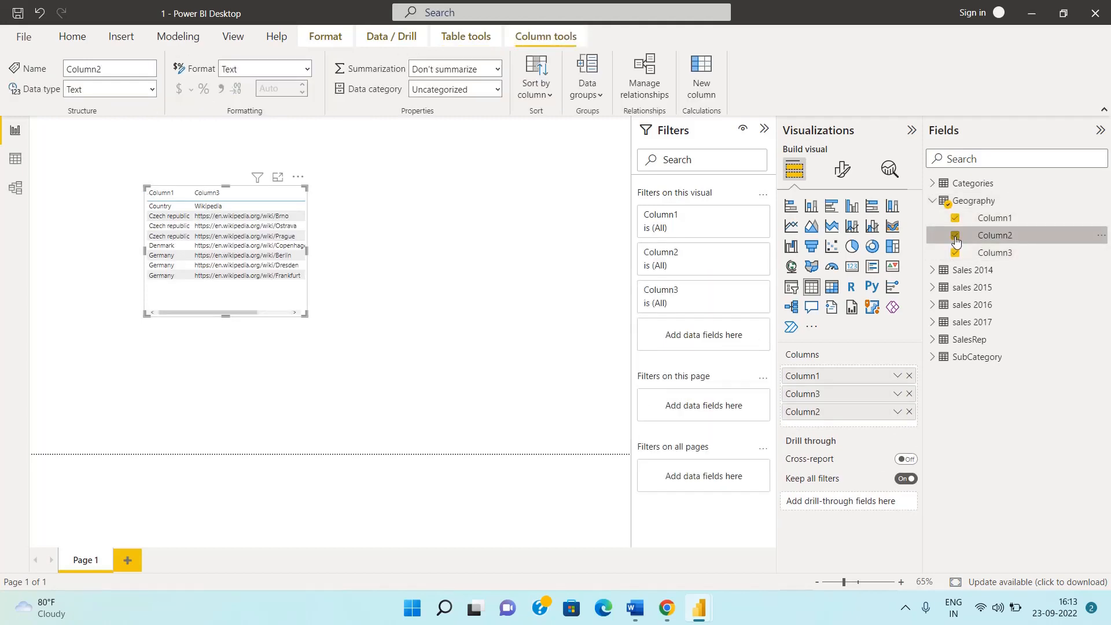
Widen the Geography table visual to fit all three columns and move it to the page's left edge
drag(307, 251, 397, 250)
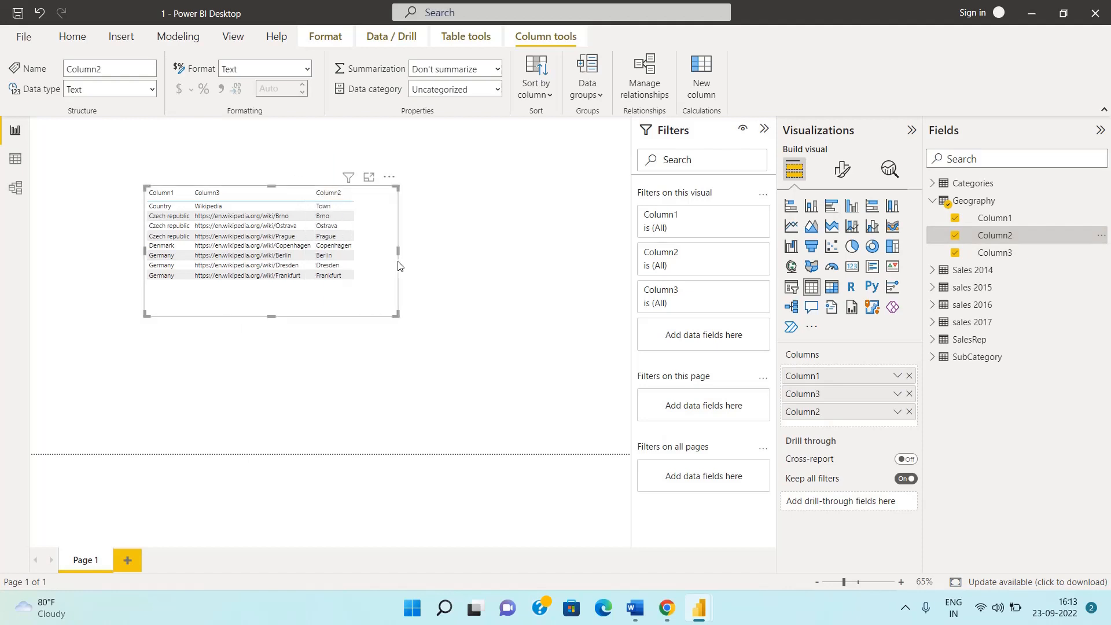
drag(238, 293, 131, 275)
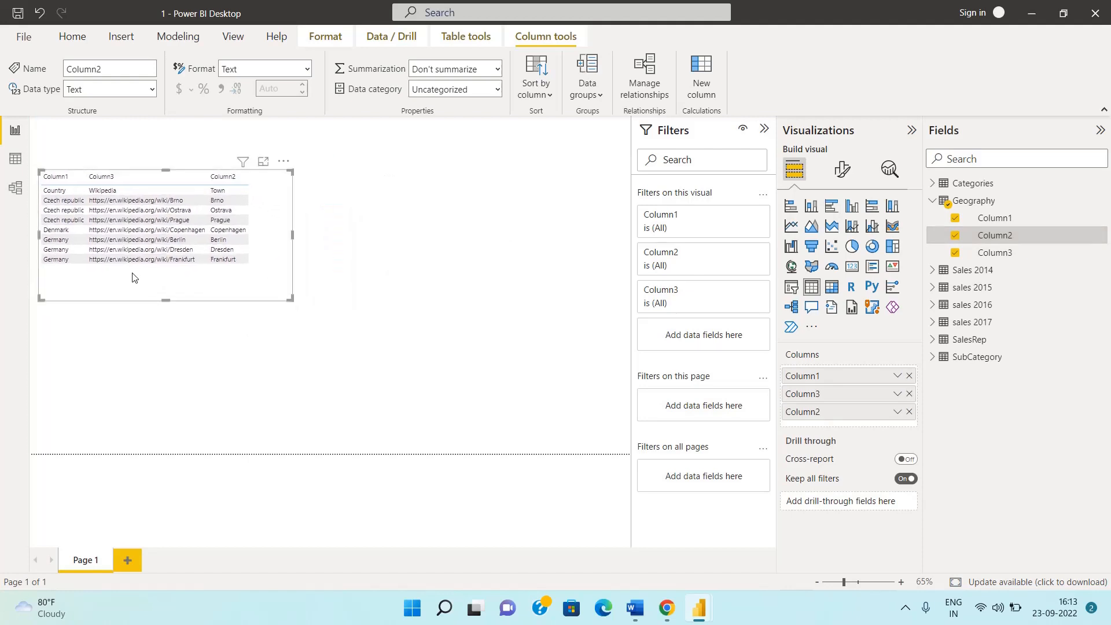
click(412, 363)
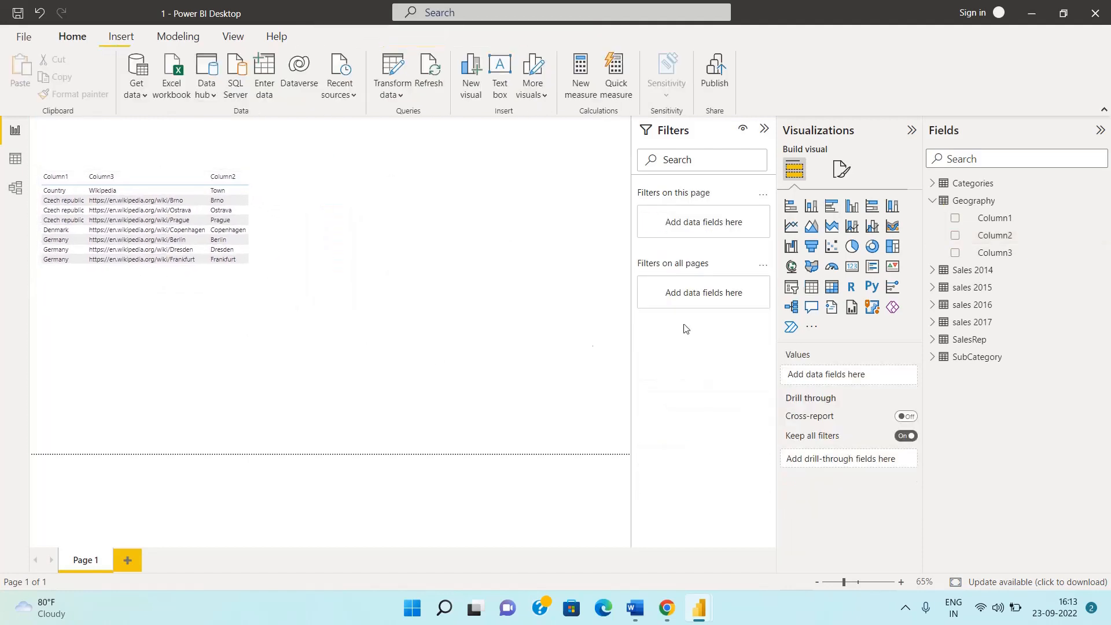
Add a matrix visual beside the table with Geography Column1 and Column3 as rows and Column2 as columns
click(831, 286)
drag(253, 338, 528, 161)
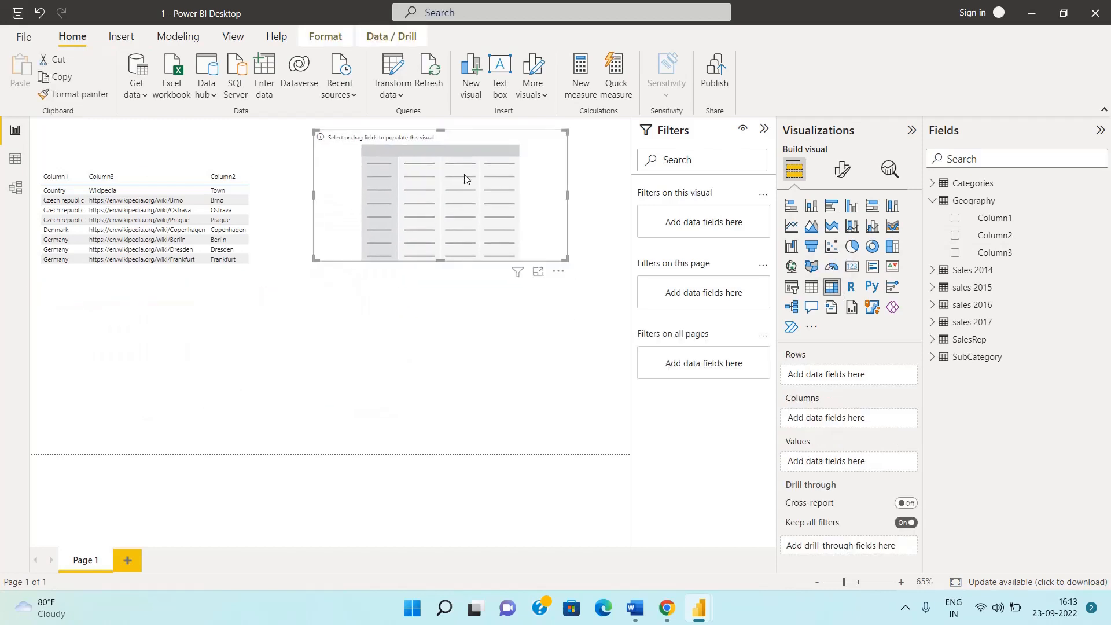
click(954, 219)
click(955, 238)
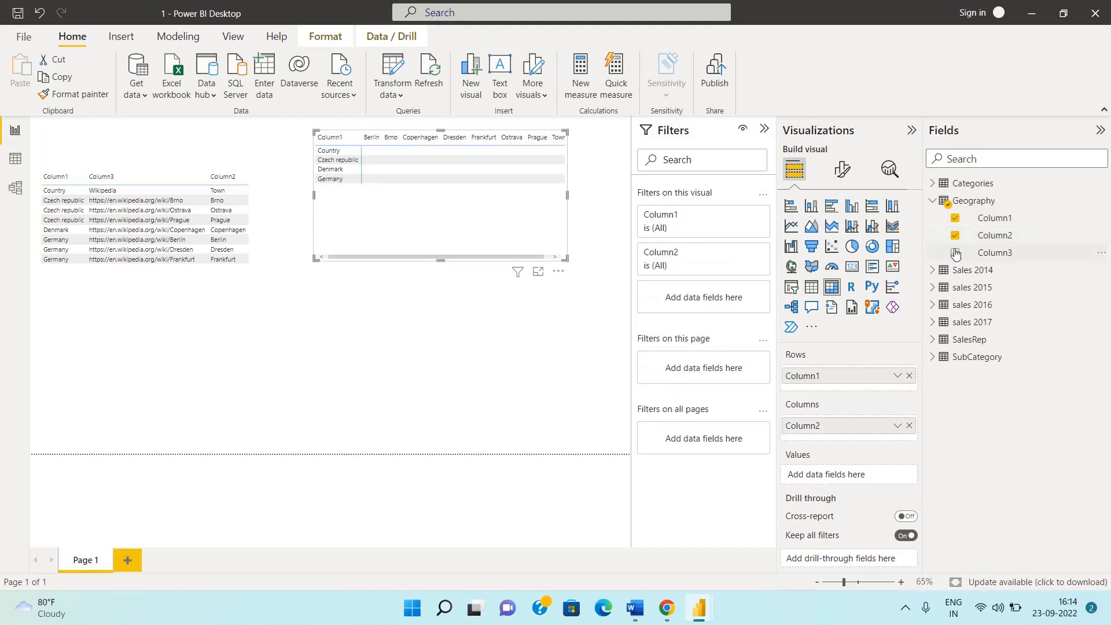
click(954, 253)
Move the matrix visual level with the table and widen it to fit all town columns
drag(473, 227, 447, 258)
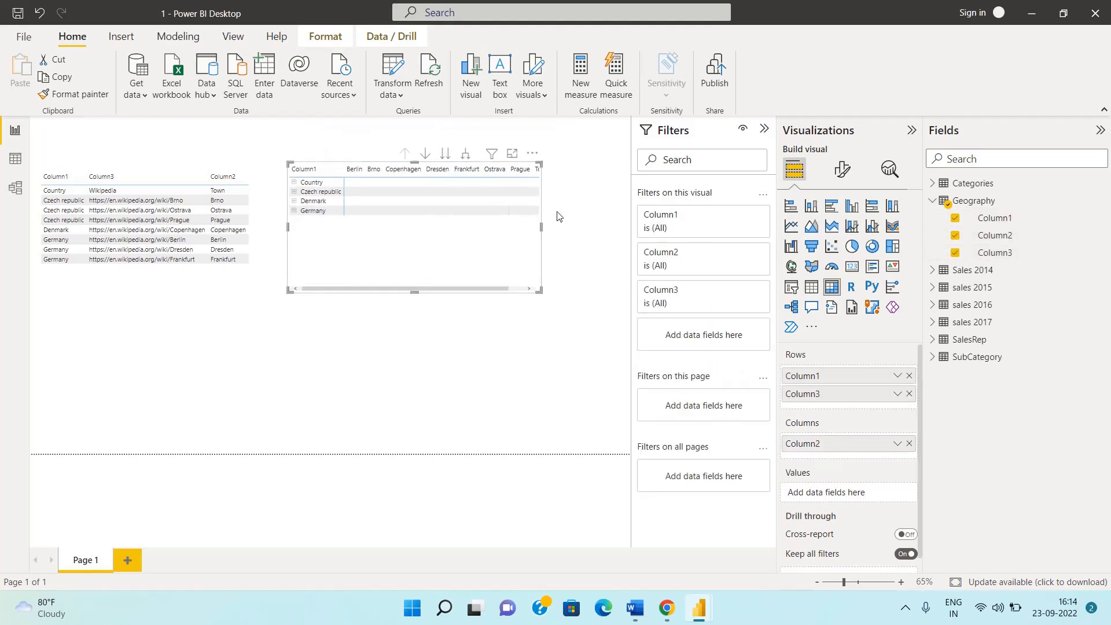
drag(546, 233, 613, 227)
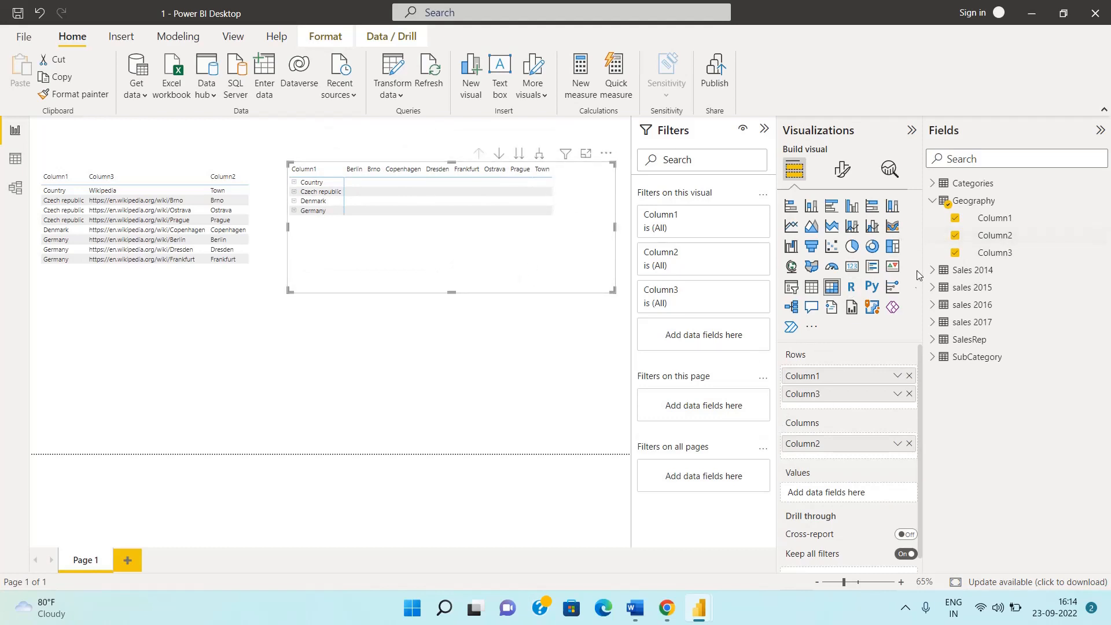
Compare the field assignments of the table visual with those of the matrix visual
click(227, 273)
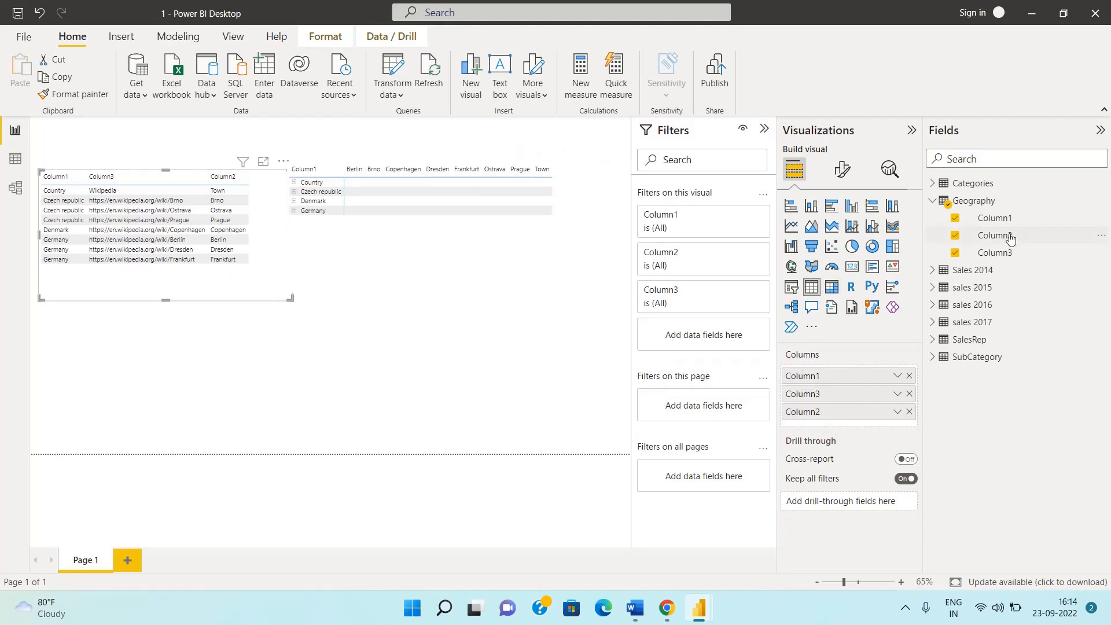
click(466, 249)
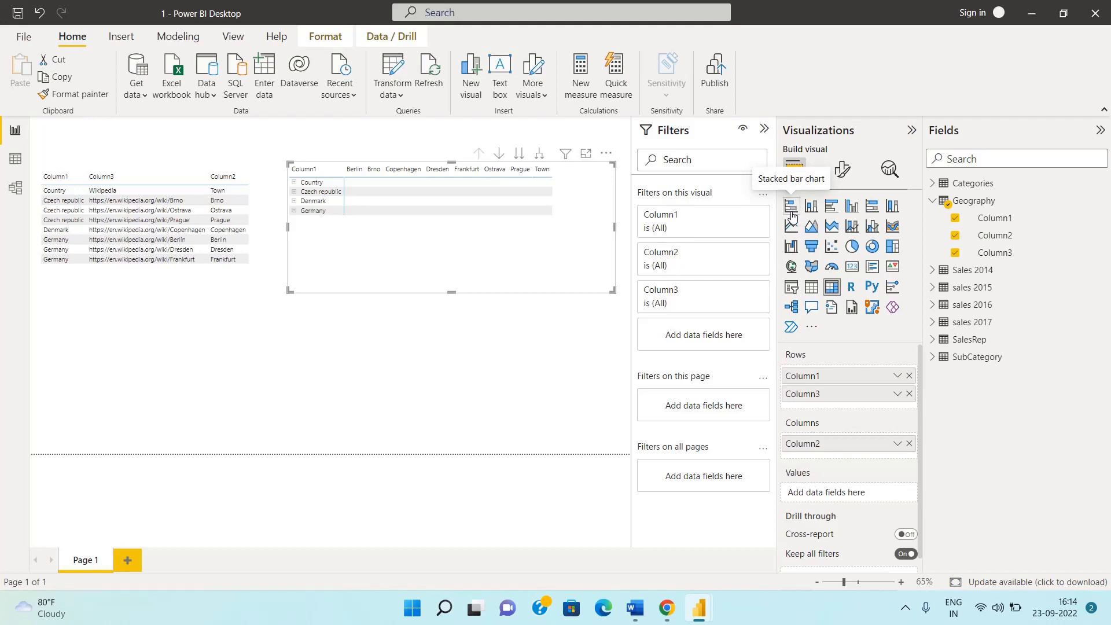
Change the matrix visual to a filled map and add a Q&A visual below it
click(813, 268)
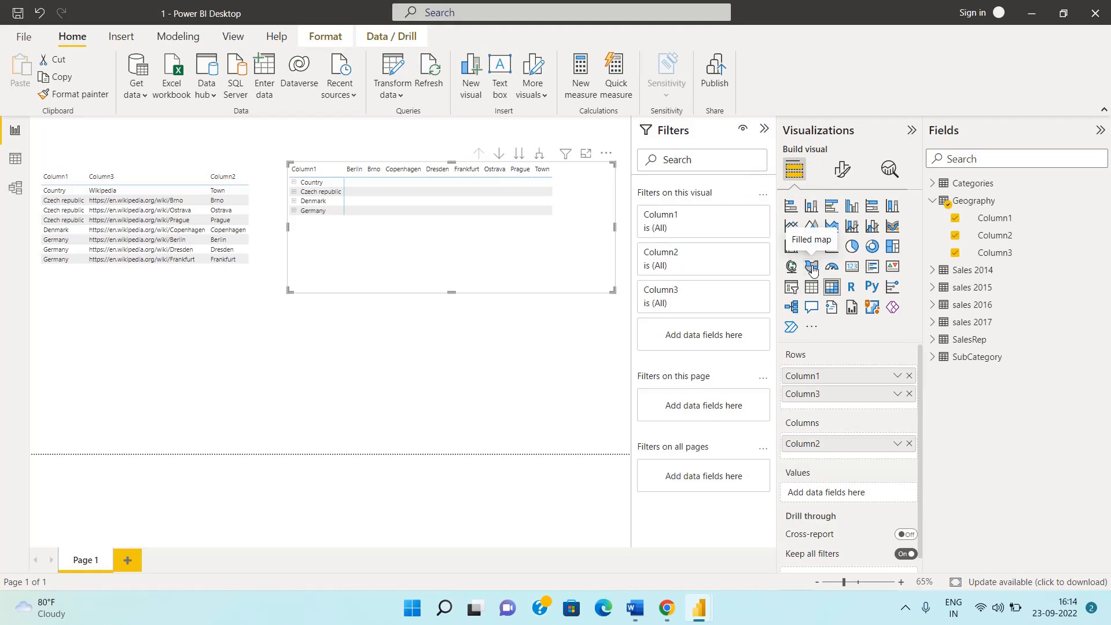
double_click(511, 347)
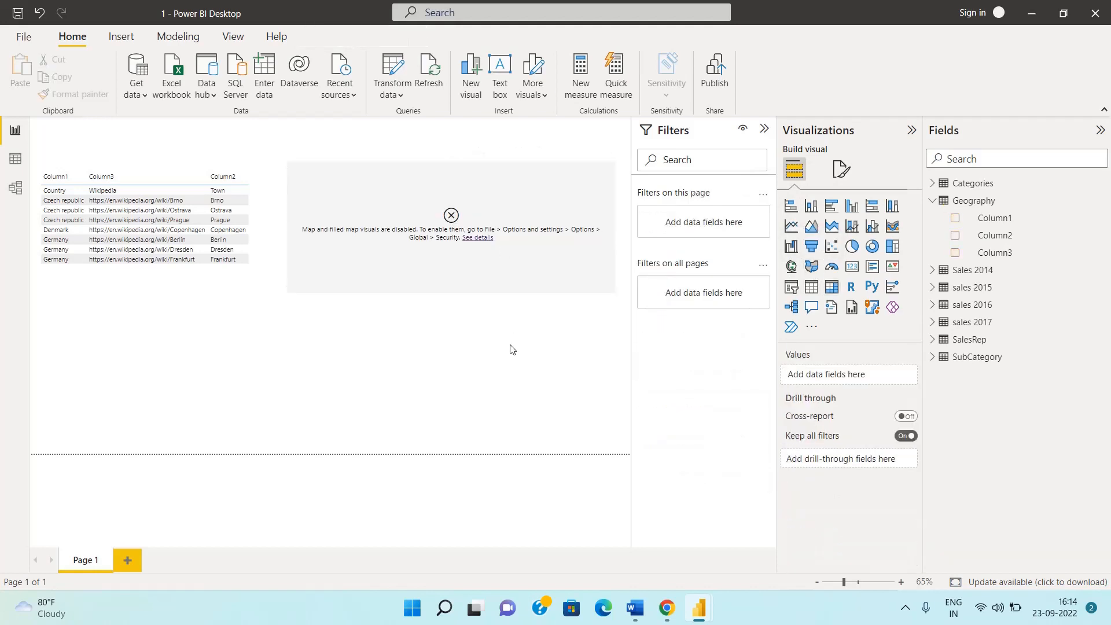
Try out a filled map and a bubble map visual below the table, and delete the trial visual
click(814, 265)
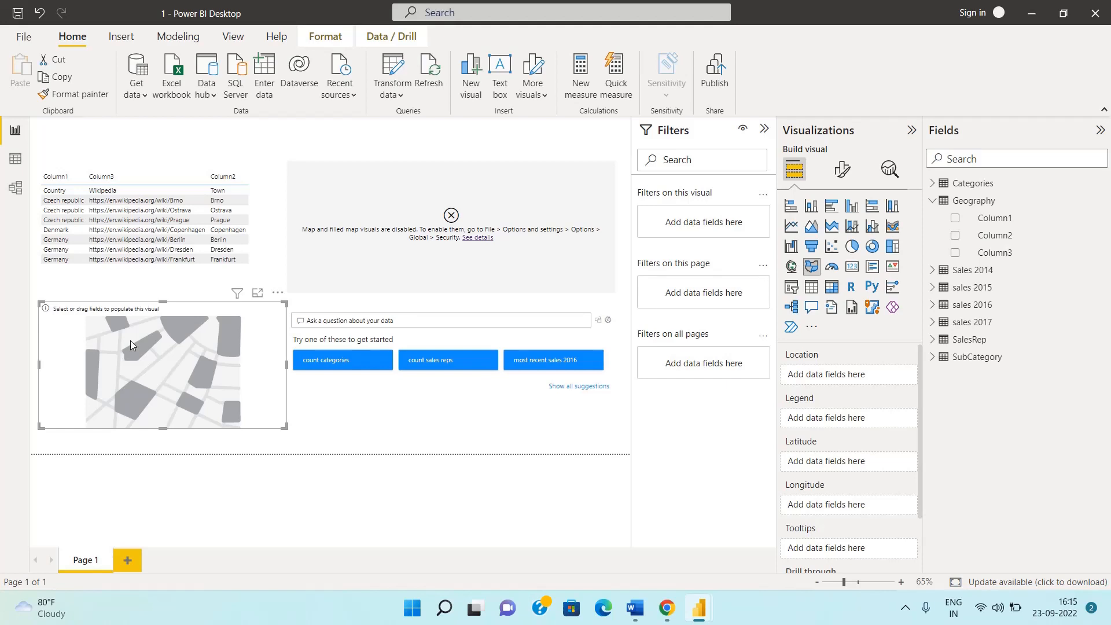
drag(137, 341, 140, 348)
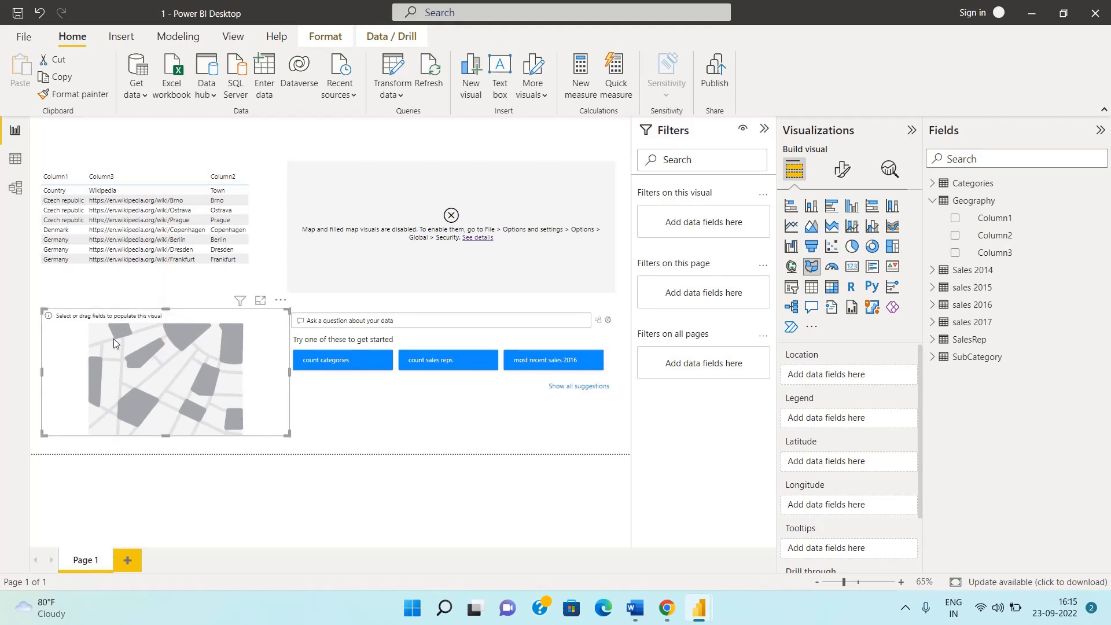
drag(178, 346, 185, 340)
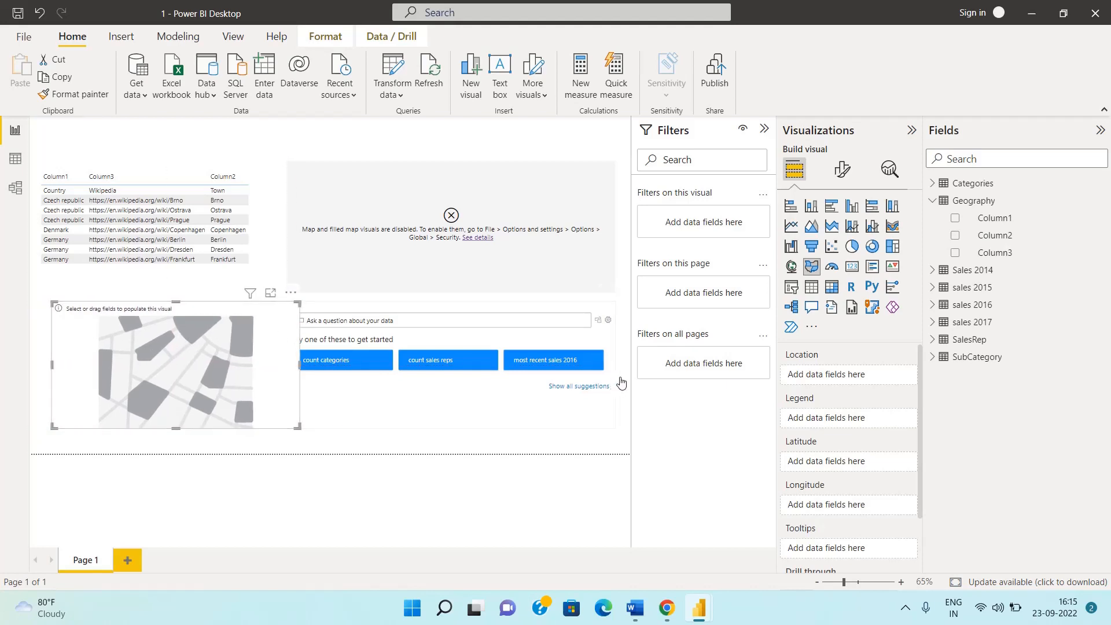
click(791, 269)
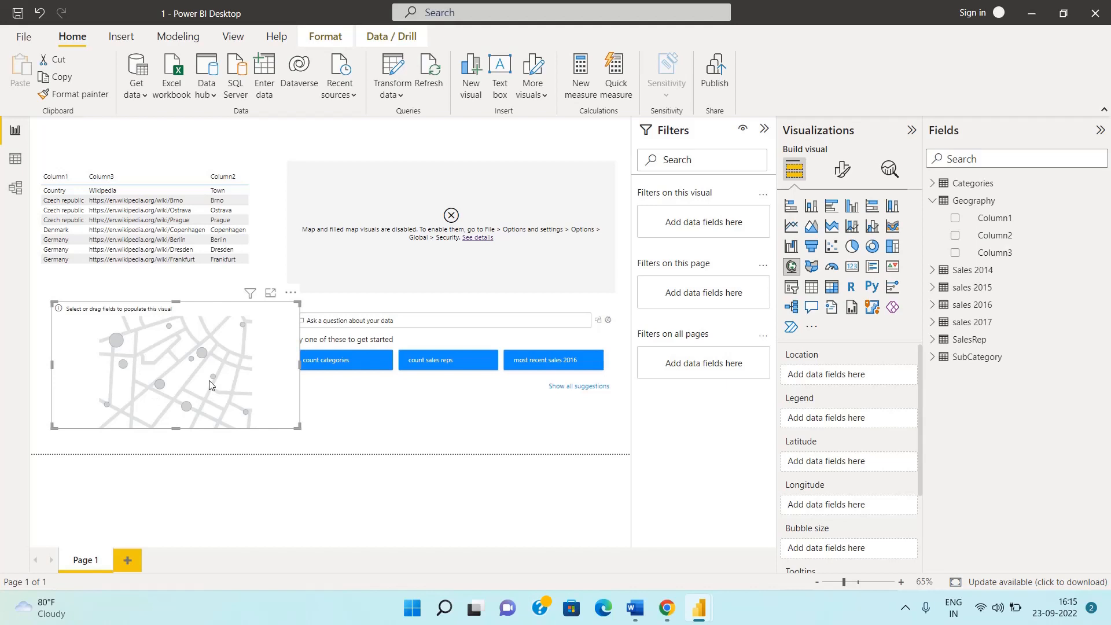
key(Delete)
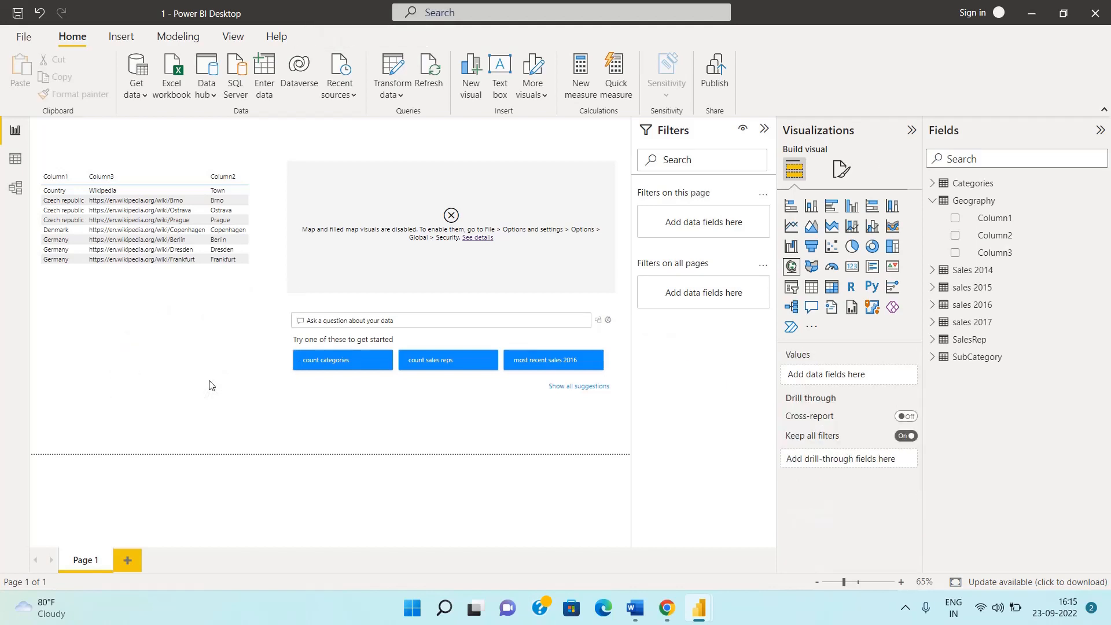
Add a multi-row card below the table showing Geography Column1, Column2 and Column3
click(854, 270)
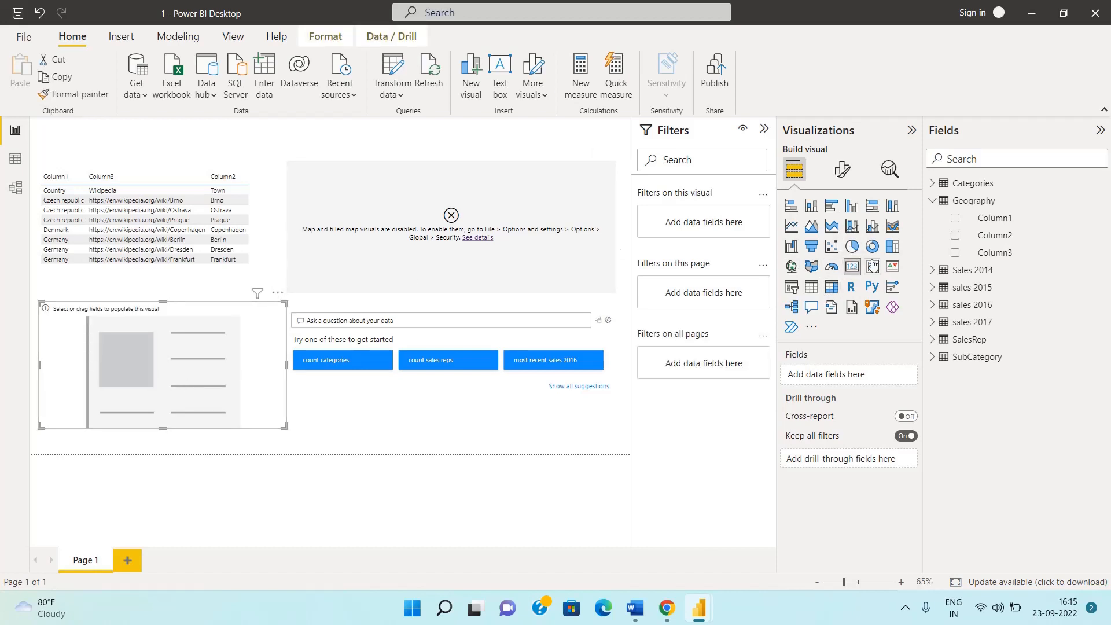
click(955, 219)
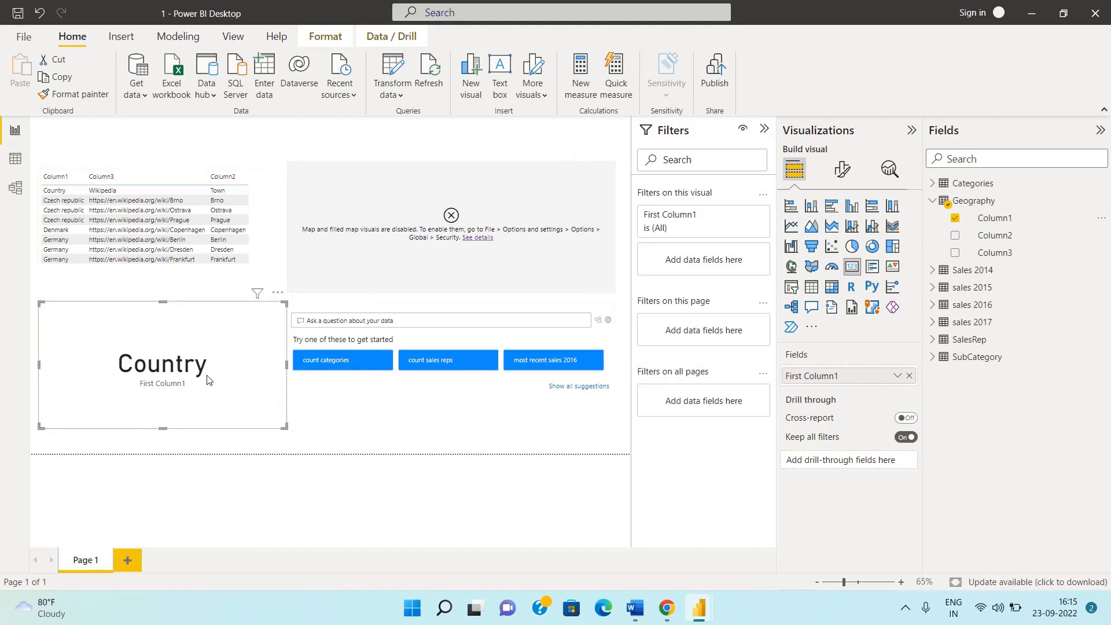
click(874, 268)
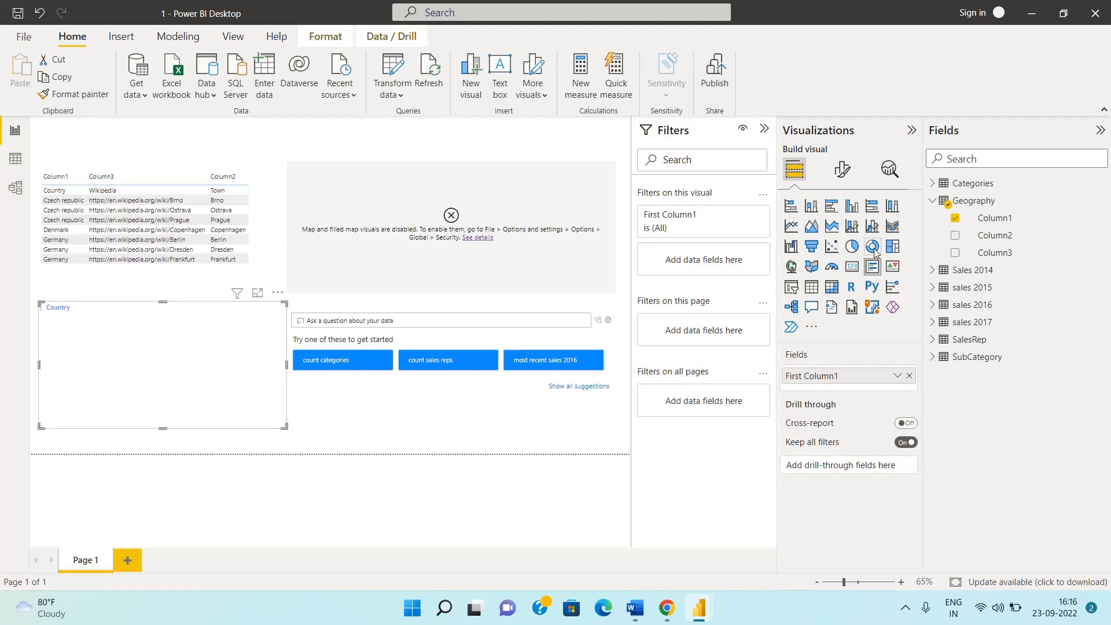
click(955, 236)
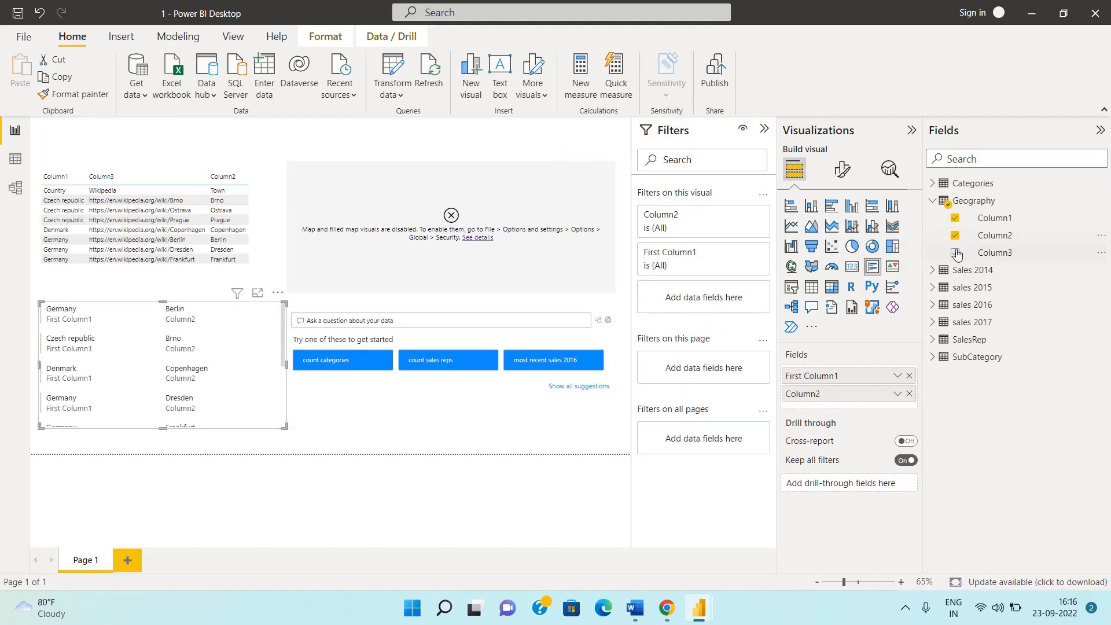
click(955, 253)
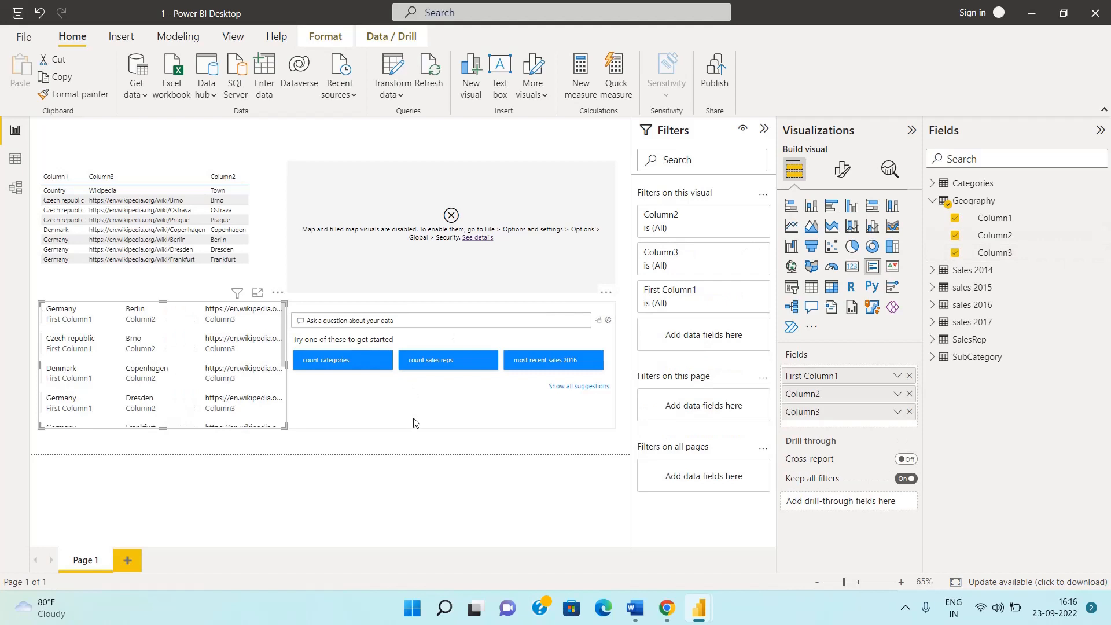
Replace the Q&A visual with a card visual showing Geography Column1
click(426, 385)
key(Delete)
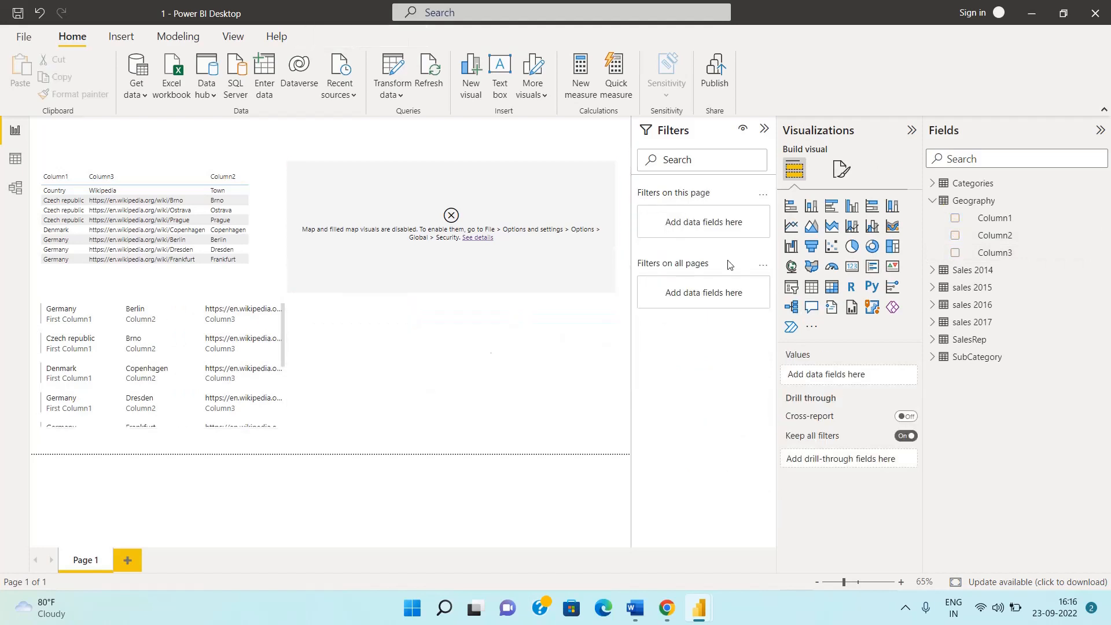
click(852, 266)
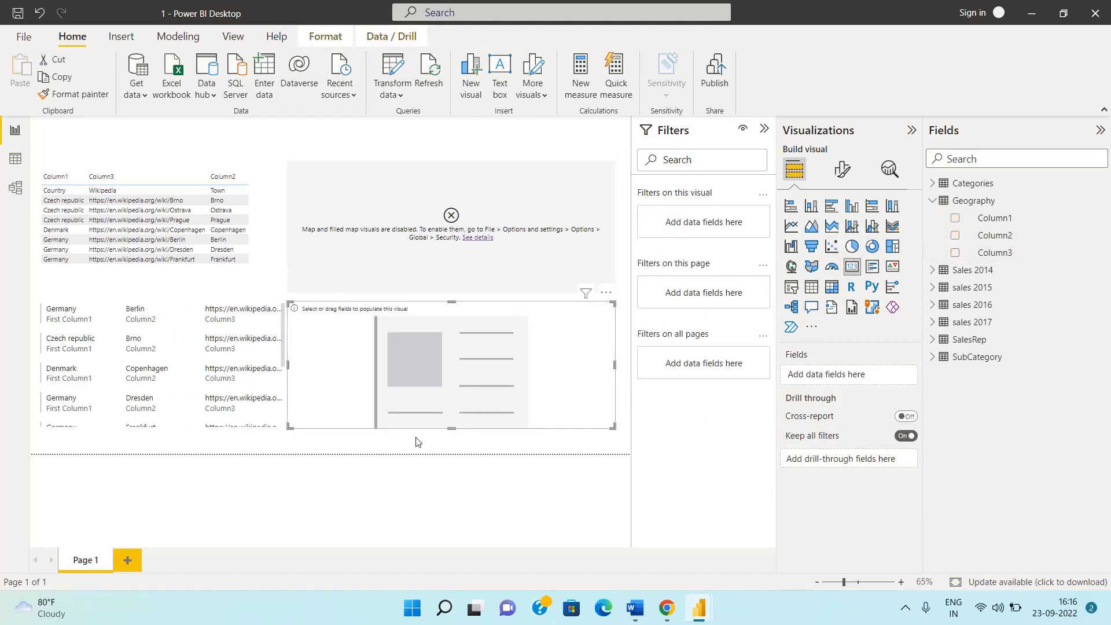
click(955, 219)
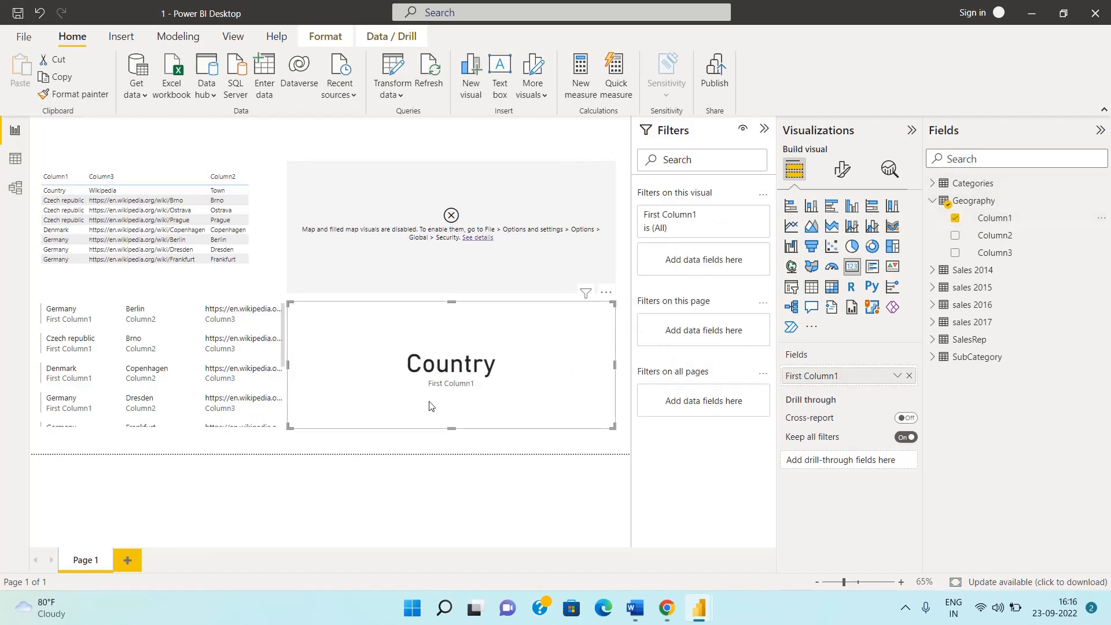
Cross-filter the visuals by the Brno entry of the multi-row card, clear it, and filter by the table's Denmark row
click(221, 344)
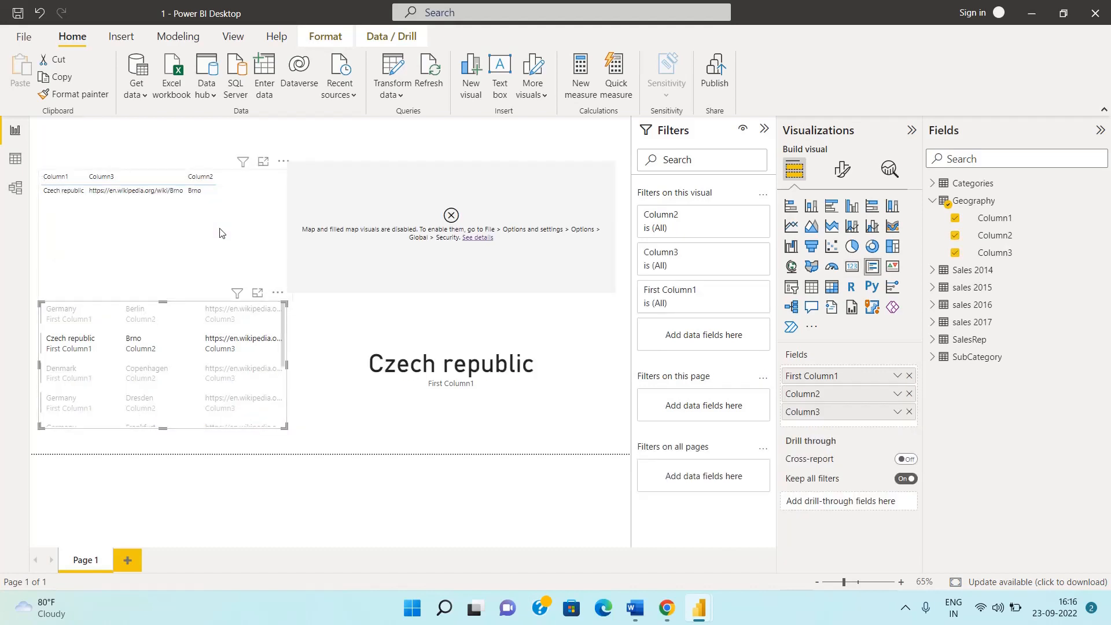
click(226, 349)
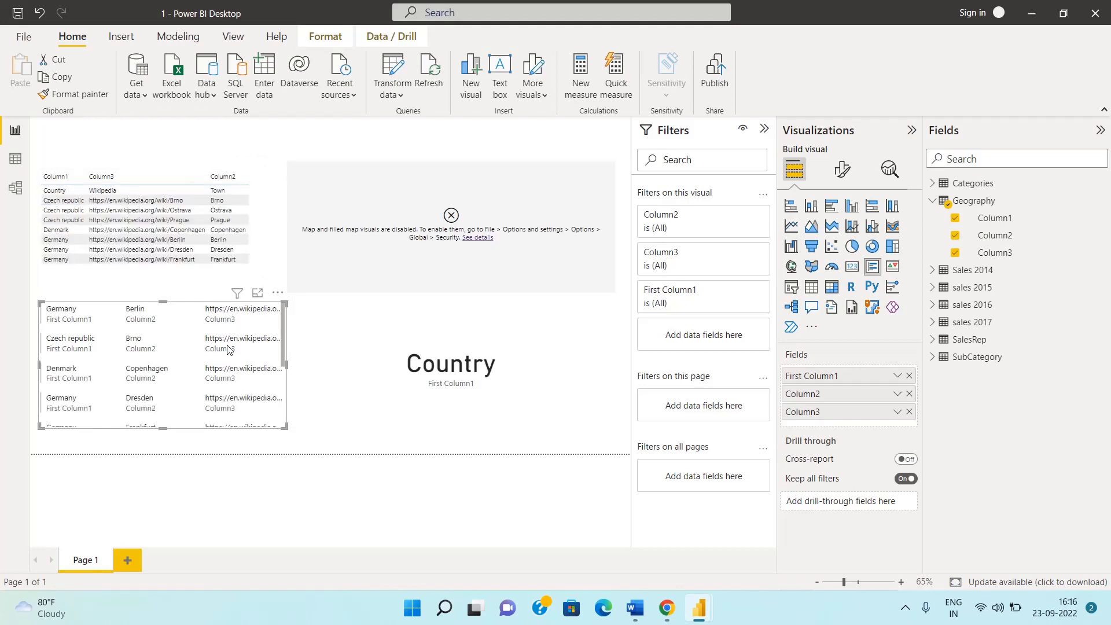
click(209, 231)
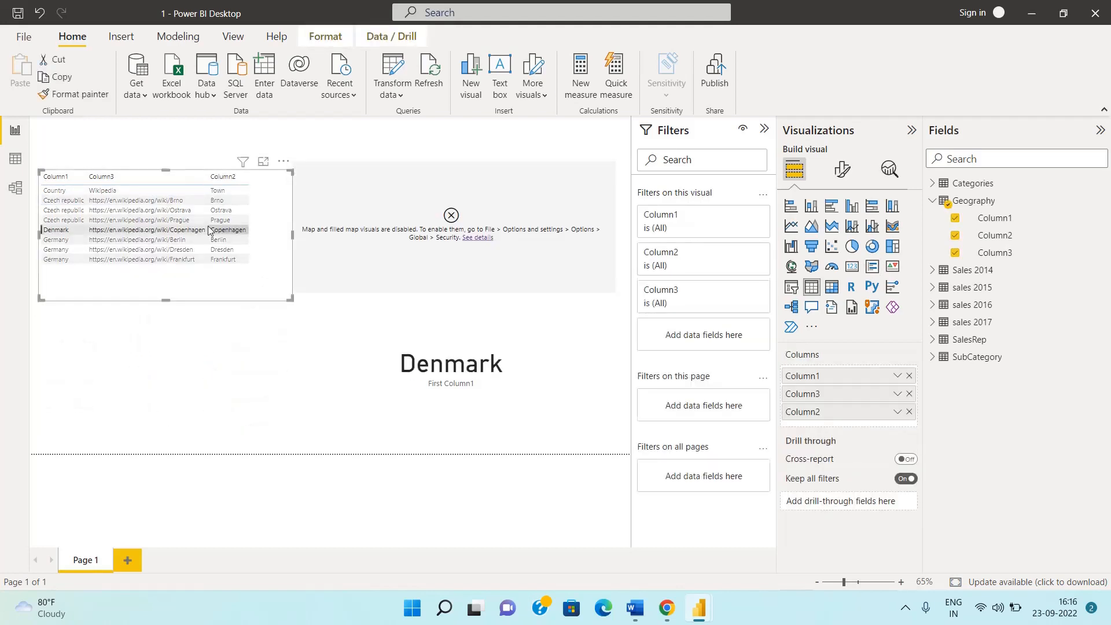
Delete the table and multi-row card visuals and add a narrowed KPI visual in their place
key(Delete)
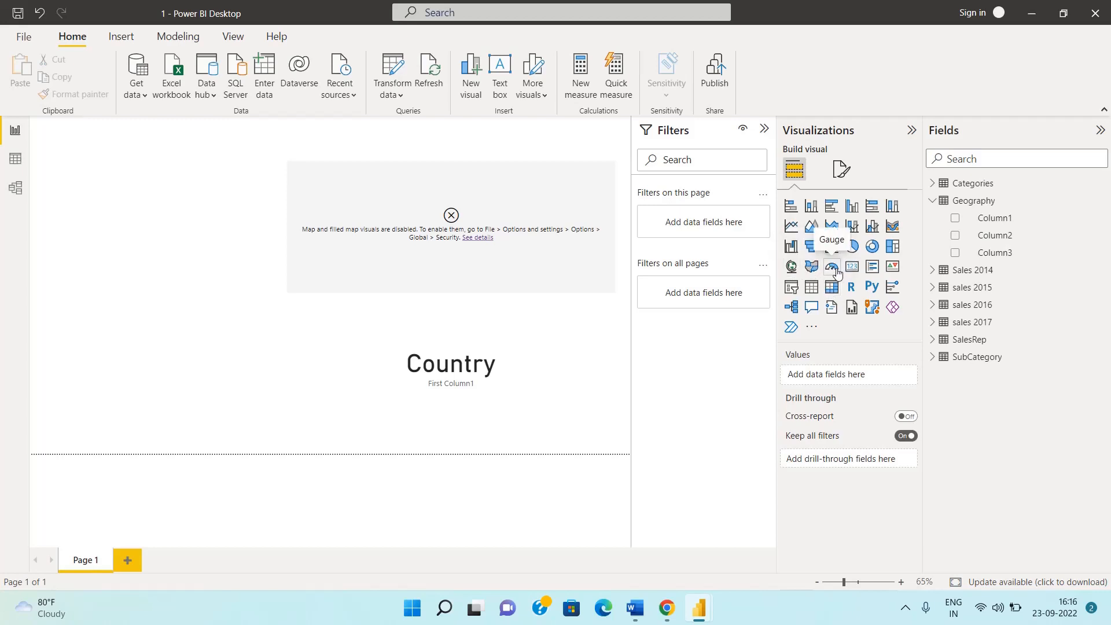
click(893, 267)
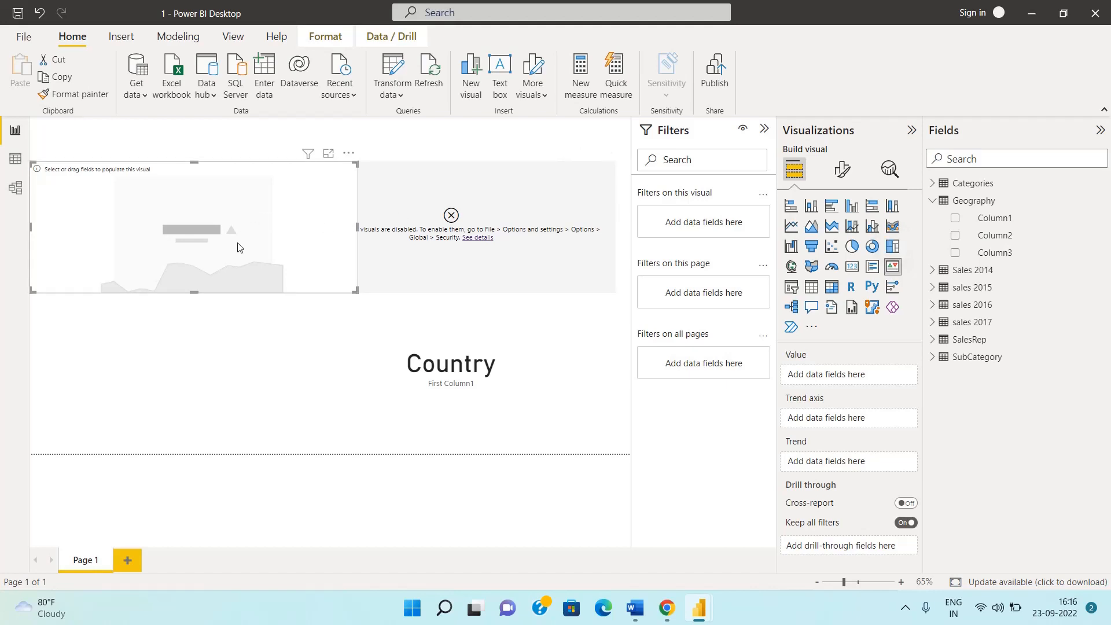
drag(236, 250, 222, 292)
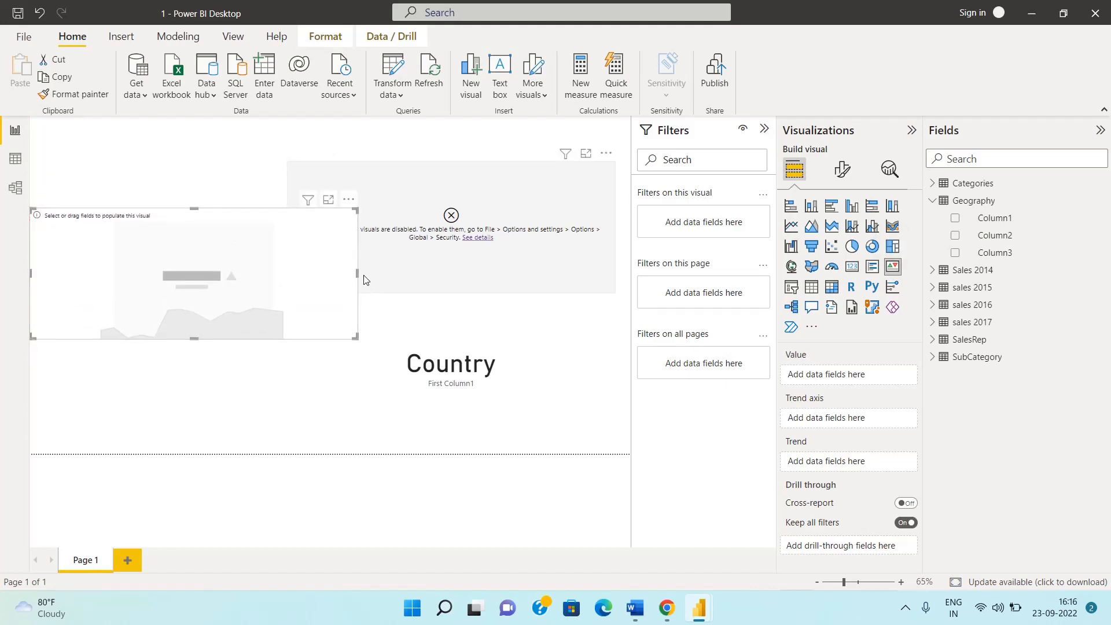
drag(357, 273, 184, 196)
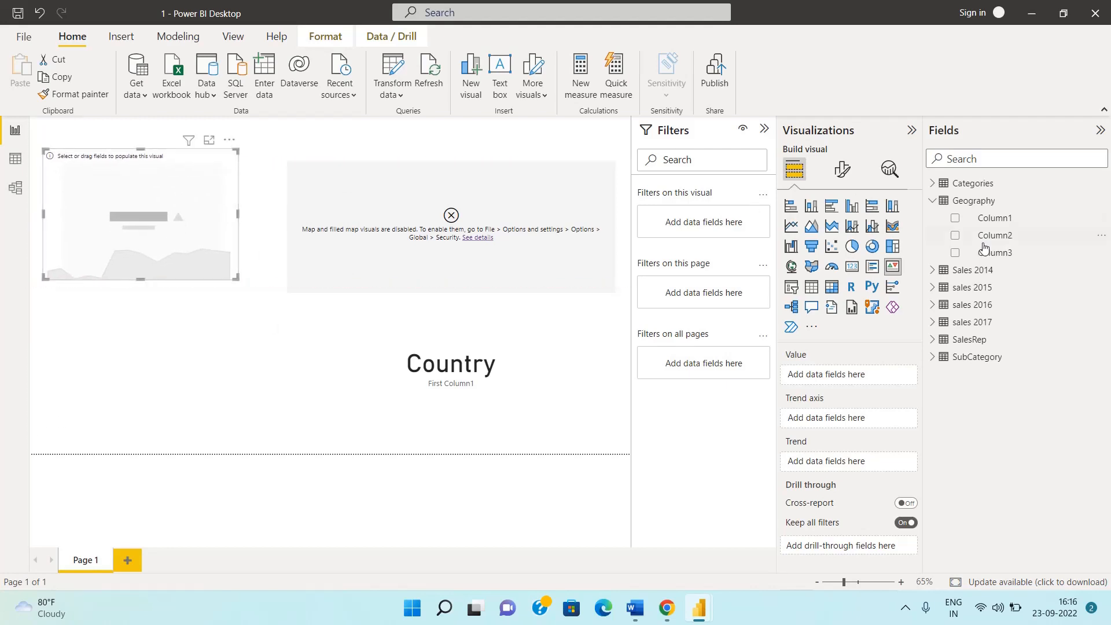
Assign Geography Column1 to the KPI visual's trend axis and move the visual lower on the page
click(955, 218)
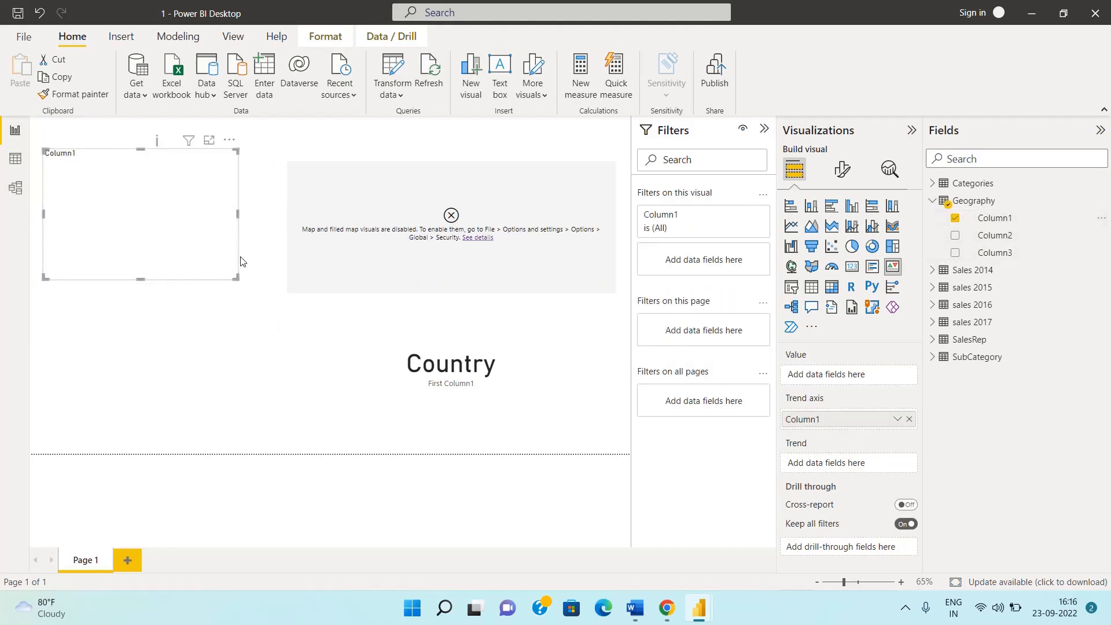
drag(116, 219, 146, 331)
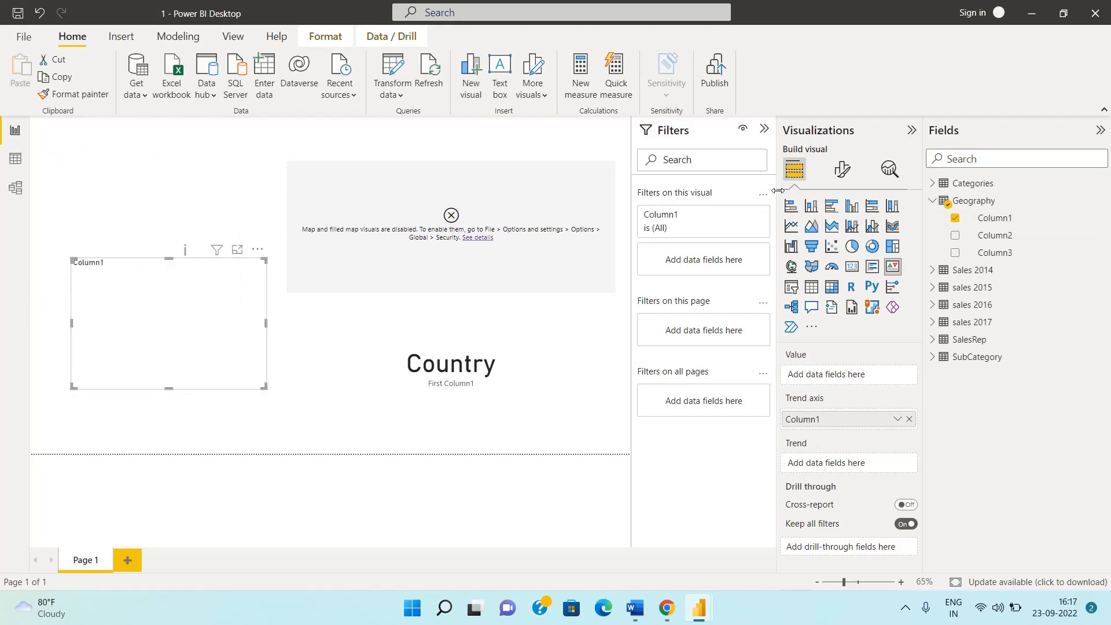
drag(778, 190, 793, 324)
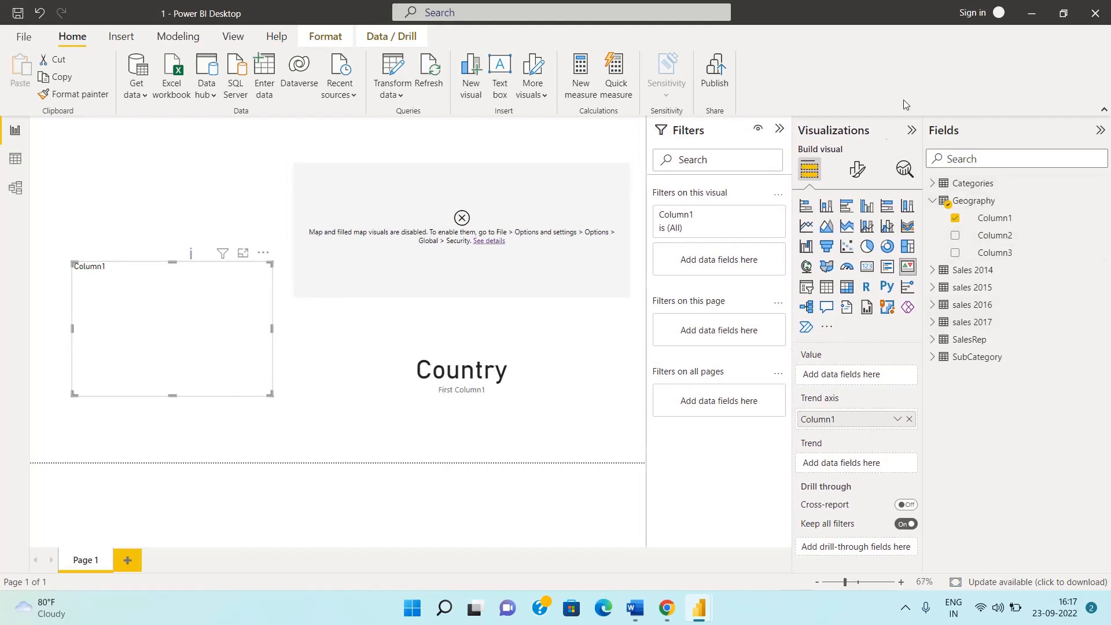
click(137, 99)
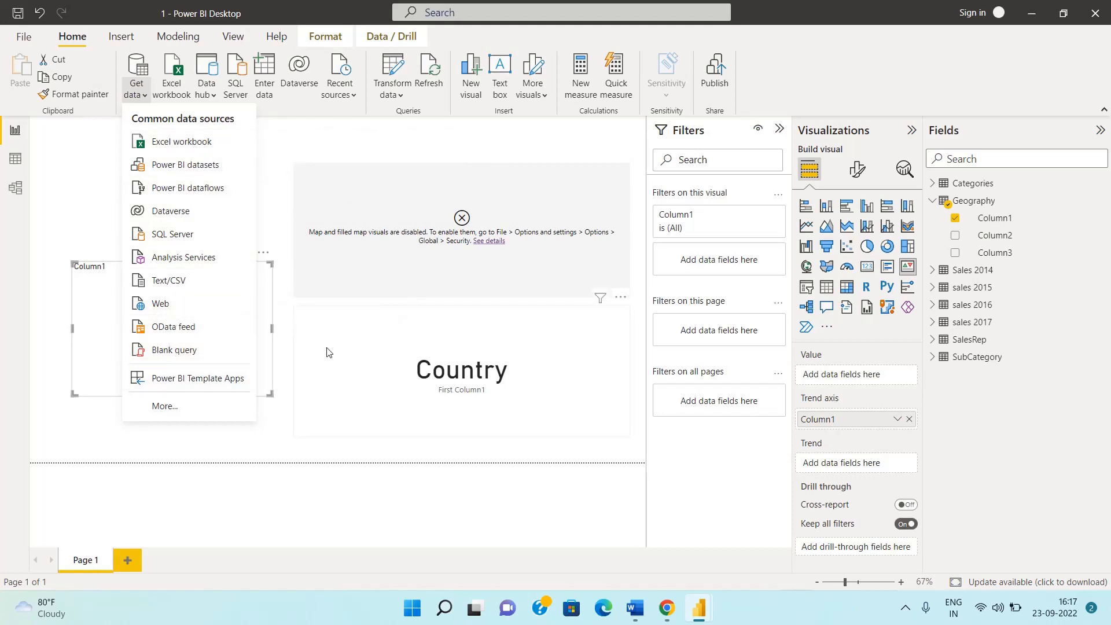
click(327, 352)
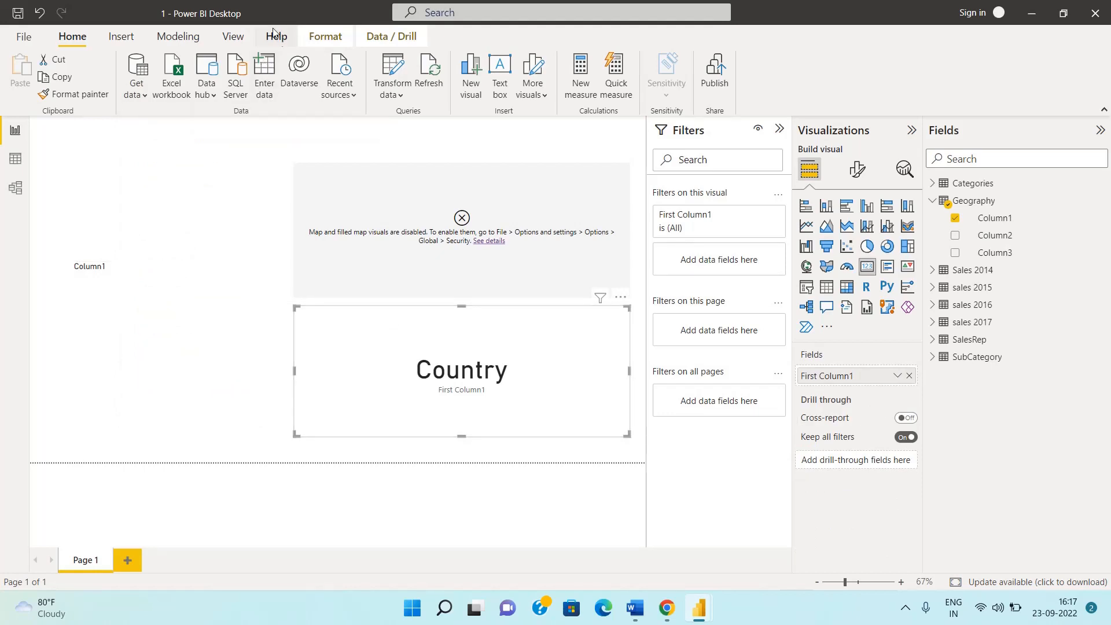